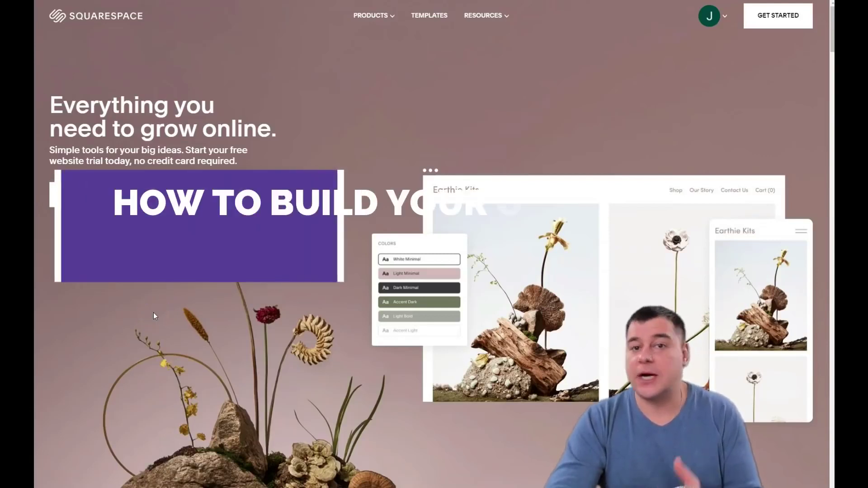
Scroll through My Dashboard to review existing trial sites like True fit and Dream travel.
scroll(153, 313, down, 2)
scroll(153, 313, down, 12)
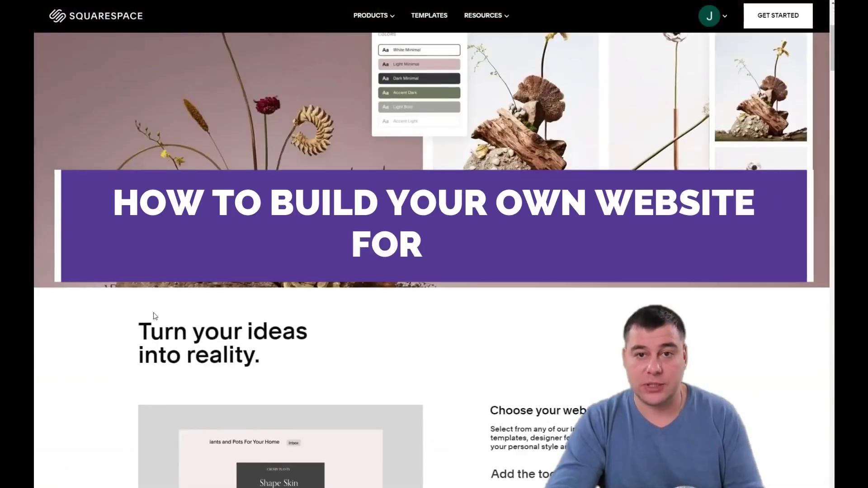
scroll(154, 313, down, 8)
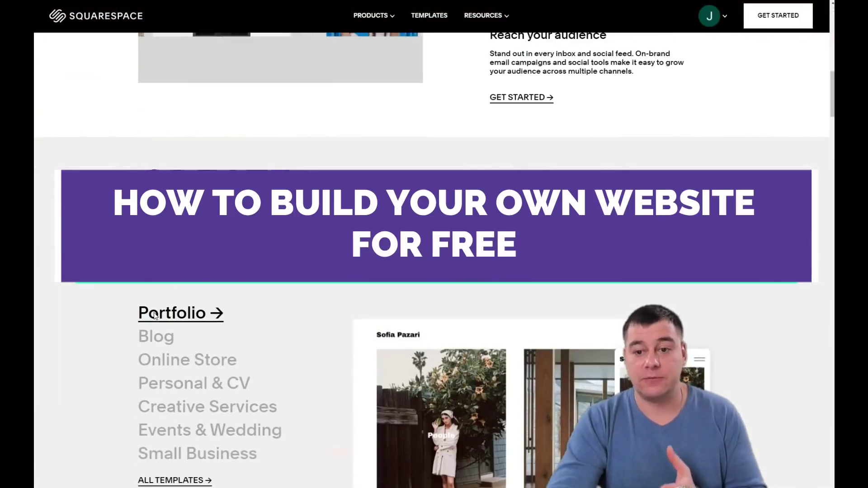
scroll(154, 313, up, 2)
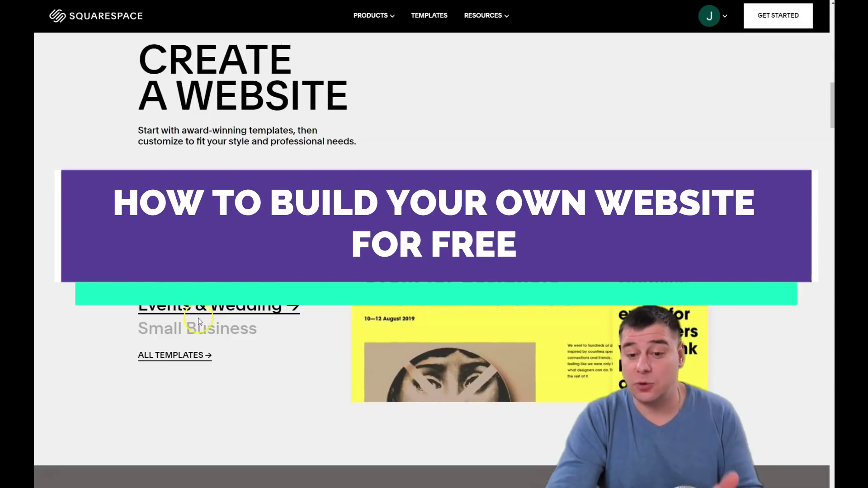
scroll(198, 319, down, 7)
scroll(197, 316, down, 13)
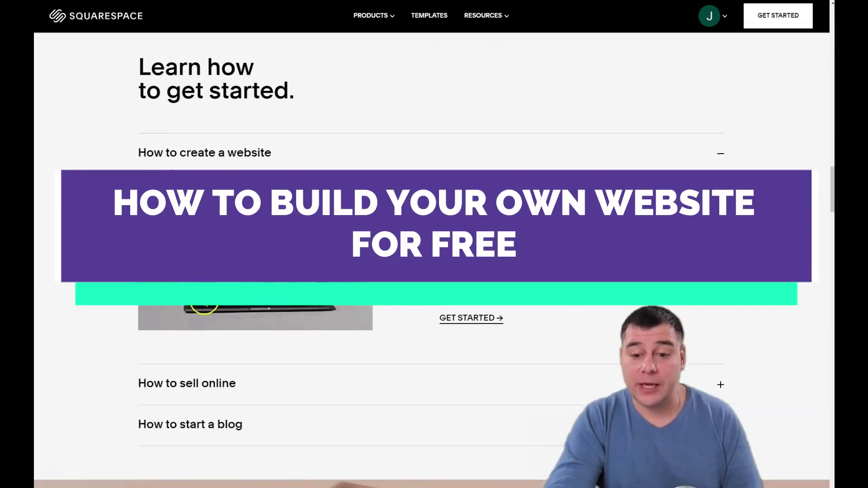
scroll(205, 306, down, 10)
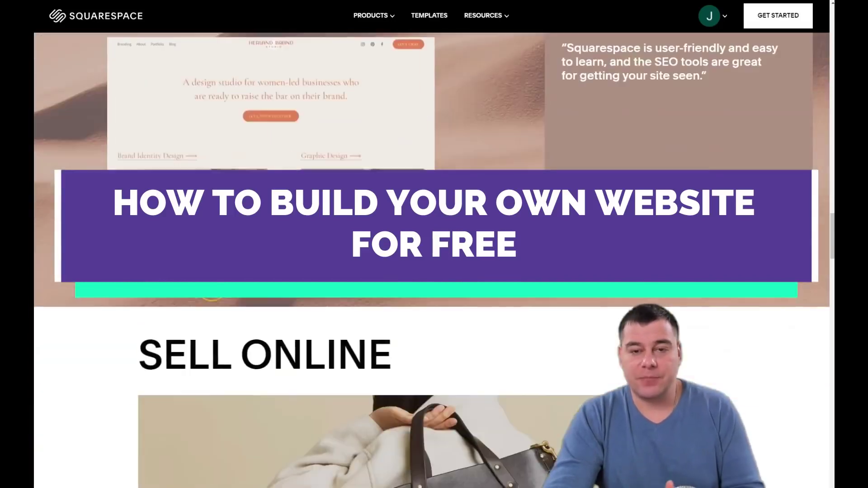
scroll(212, 288, down, 15)
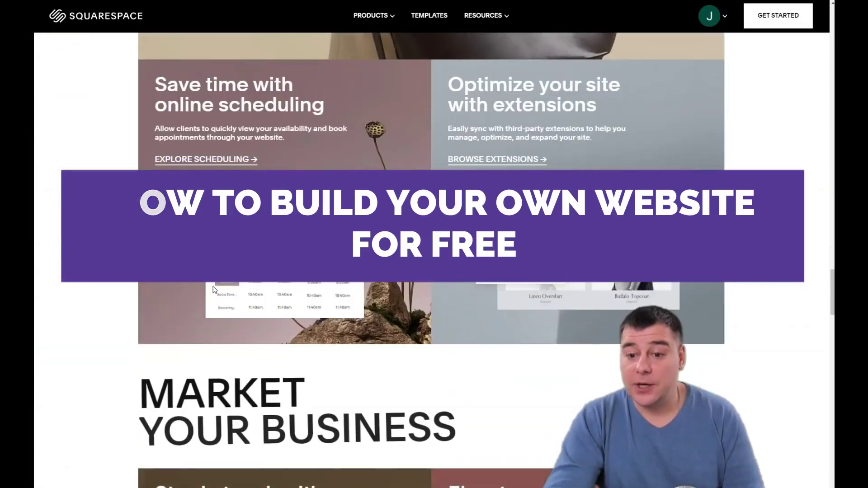
scroll(214, 289, down, 12)
scroll(215, 290, down, 15)
scroll(214, 289, down, 15)
scroll(213, 286, up, 20)
scroll(214, 290, up, 20)
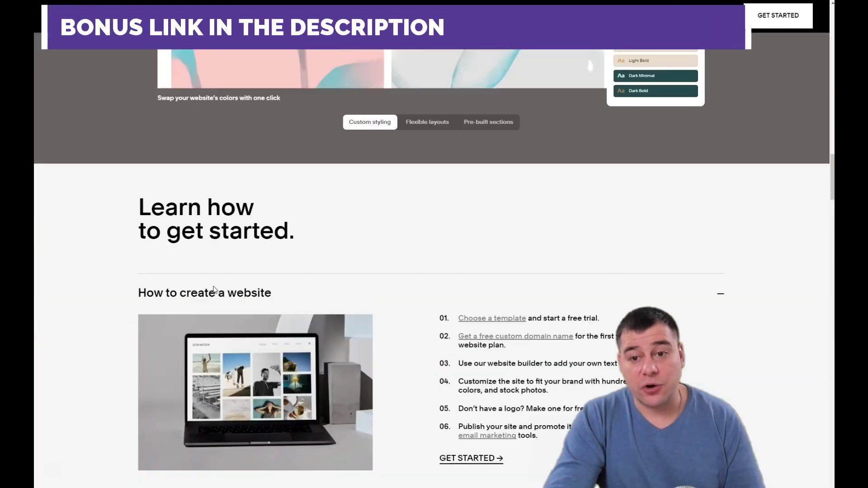
scroll(215, 289, up, 20)
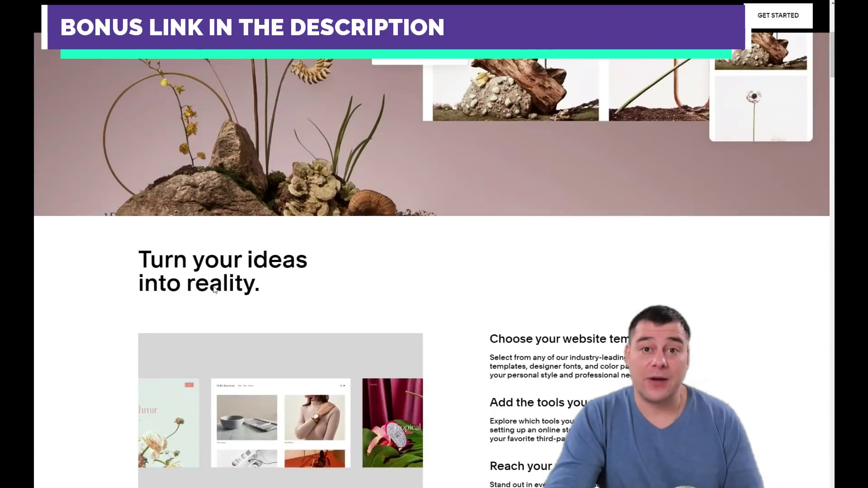
scroll(214, 290, up, 6)
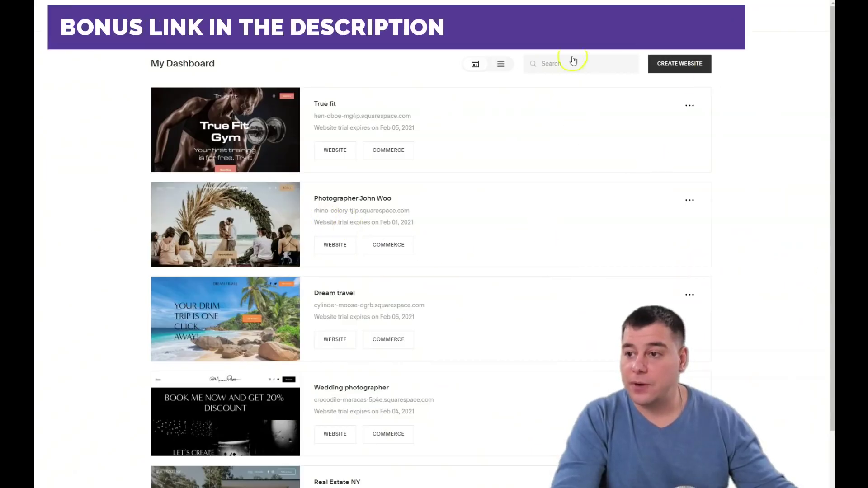
Start a new website from the dashboard to reach the template picker.
click(672, 67)
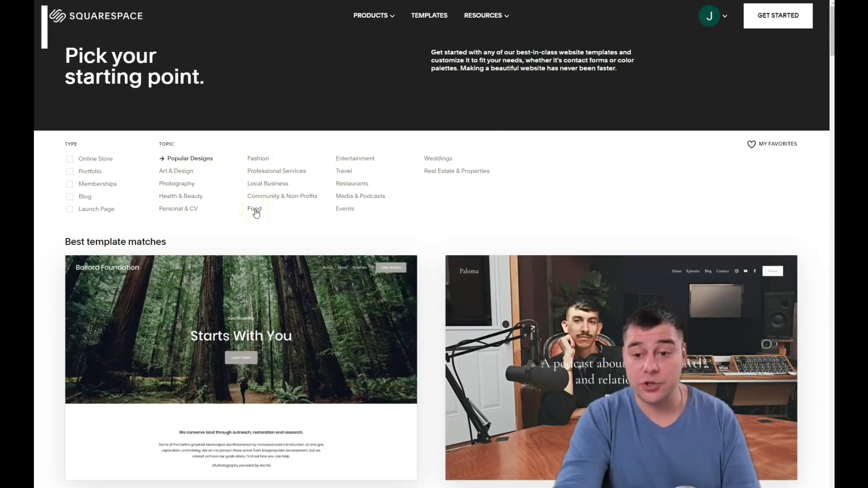
Filter the template gallery to the Food topic and browse the matching designs.
click(255, 210)
mouse_move(319, 290)
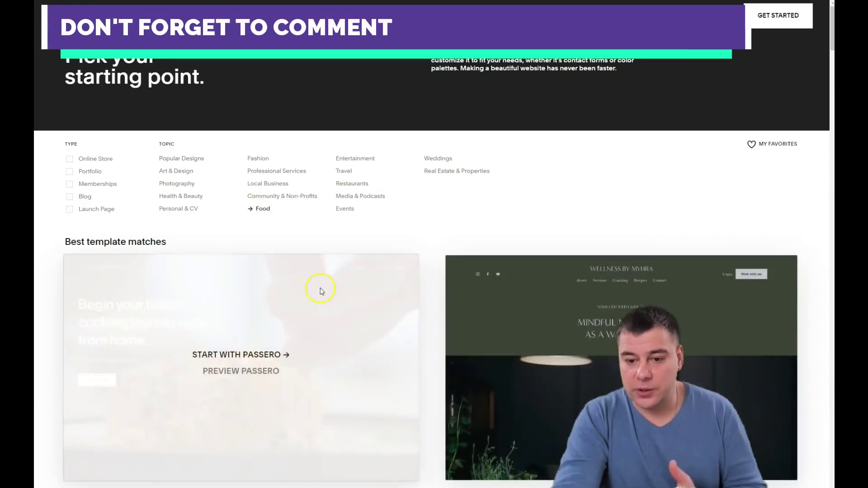
scroll(320, 290, down, 8)
scroll(342, 272, down, 12)
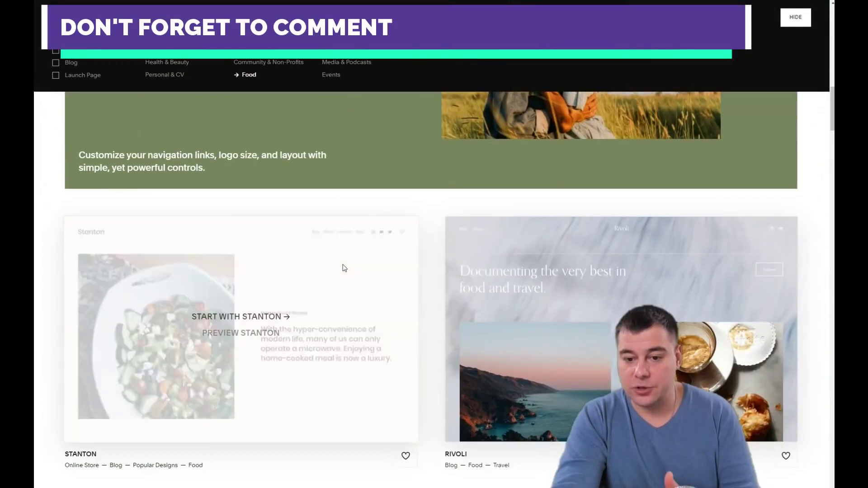
scroll(344, 269, down, 2)
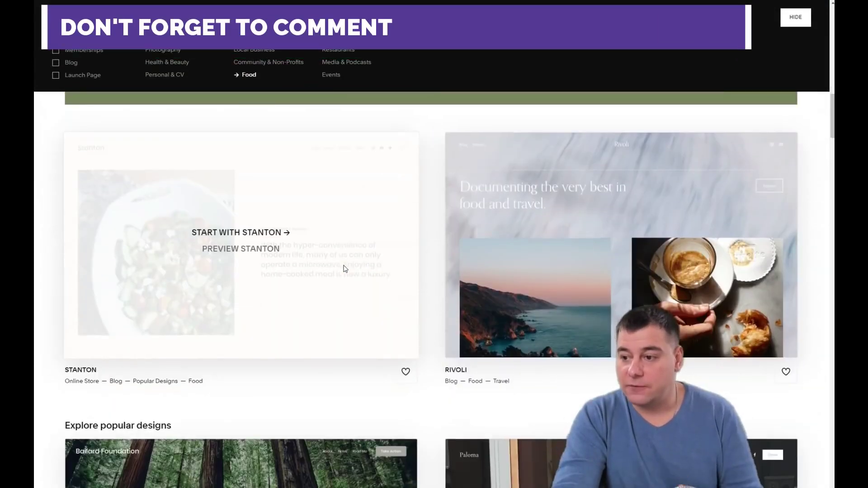
scroll(344, 268, down, 11)
scroll(345, 268, down, 11)
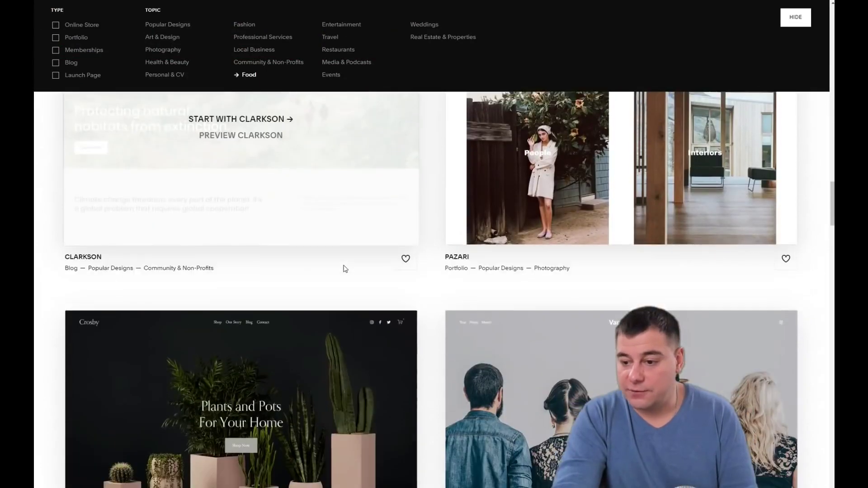
scroll(345, 269, down, 10)
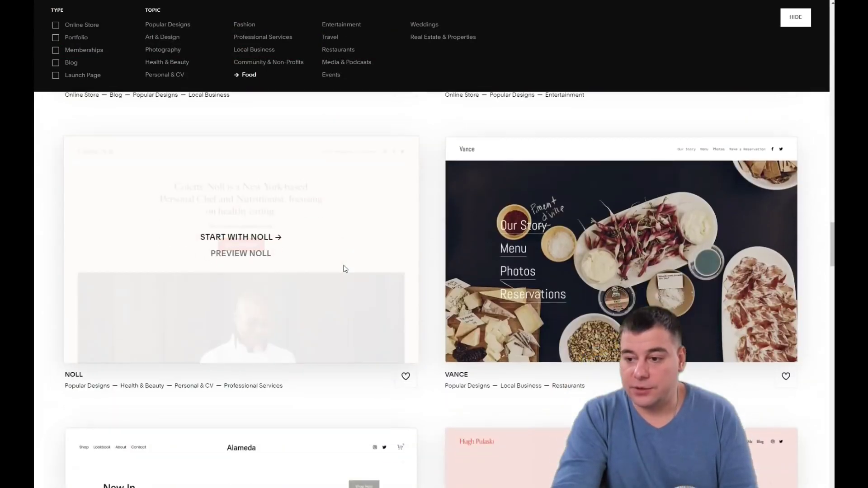
scroll(346, 265, down, 1)
scroll(448, 233, down, 4)
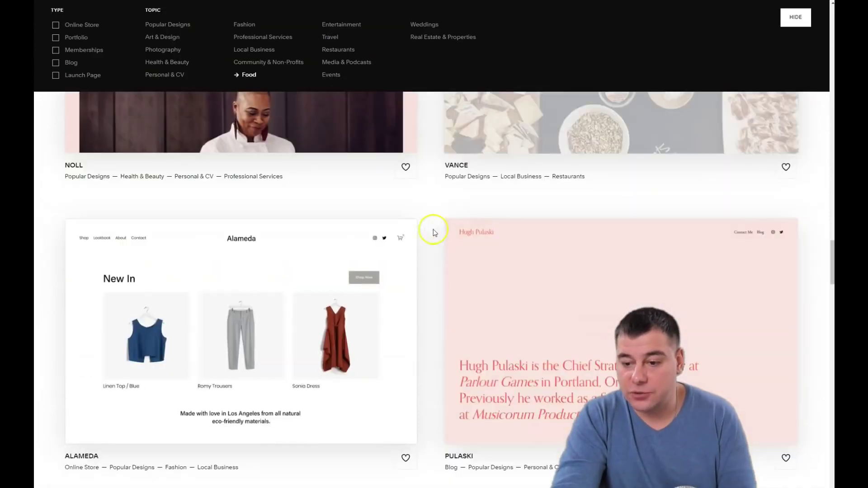
Scroll back to the Bailard design and start the new site with Bailard.
scroll(389, 235, up, 4)
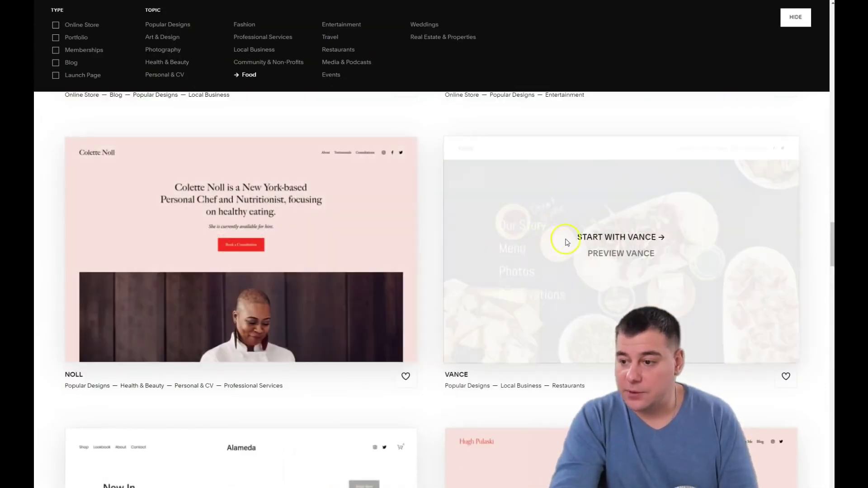
scroll(567, 242, down, 1)
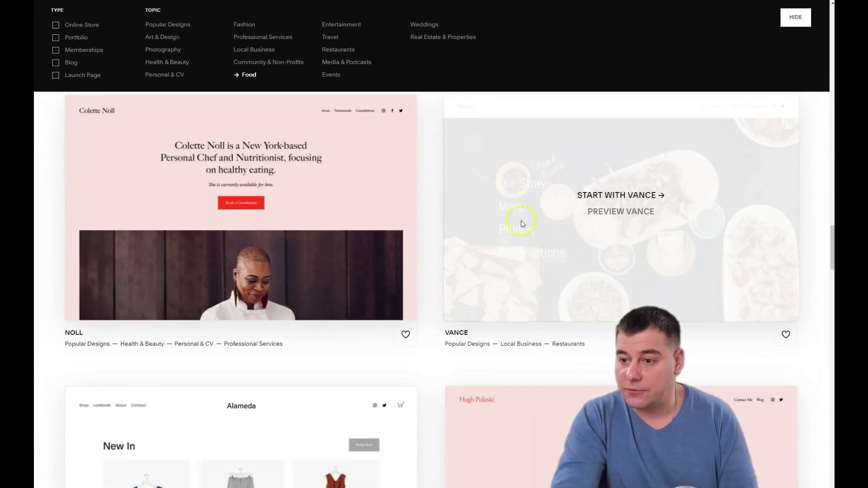
scroll(539, 193, down, 12)
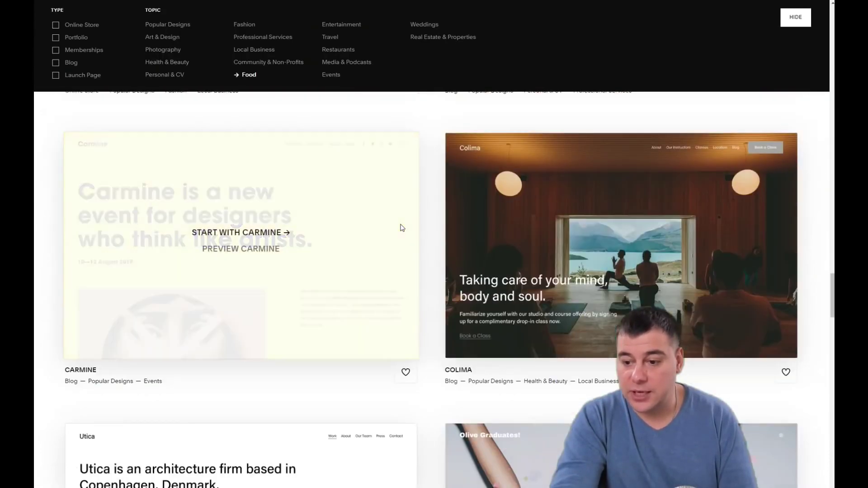
scroll(401, 231, down, 8)
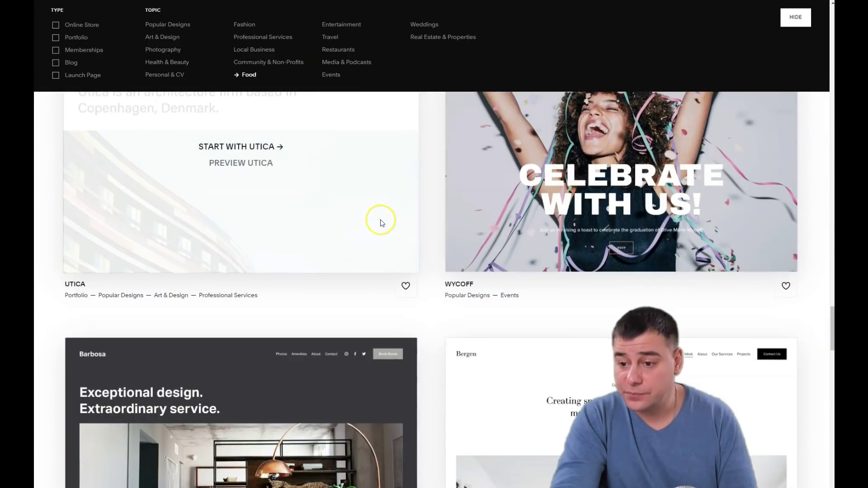
scroll(381, 223, up, 4)
scroll(380, 221, down, 12)
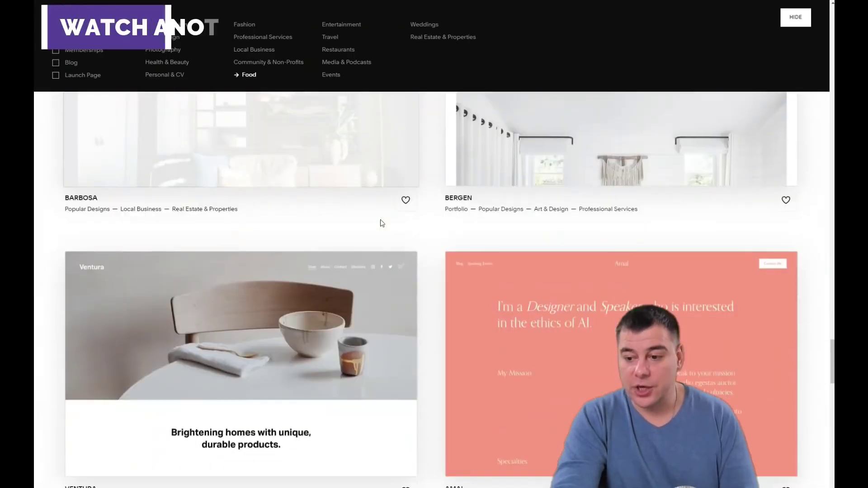
scroll(381, 223, down, 5)
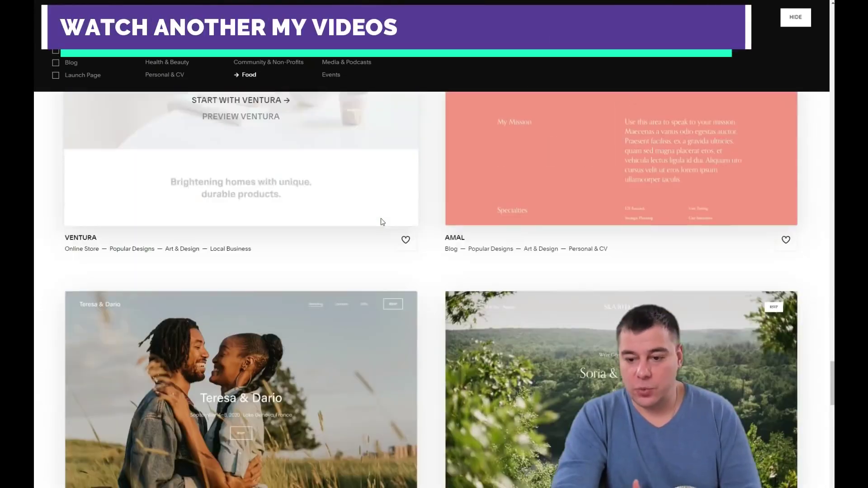
scroll(382, 221, down, 4)
scroll(381, 222, down, 5)
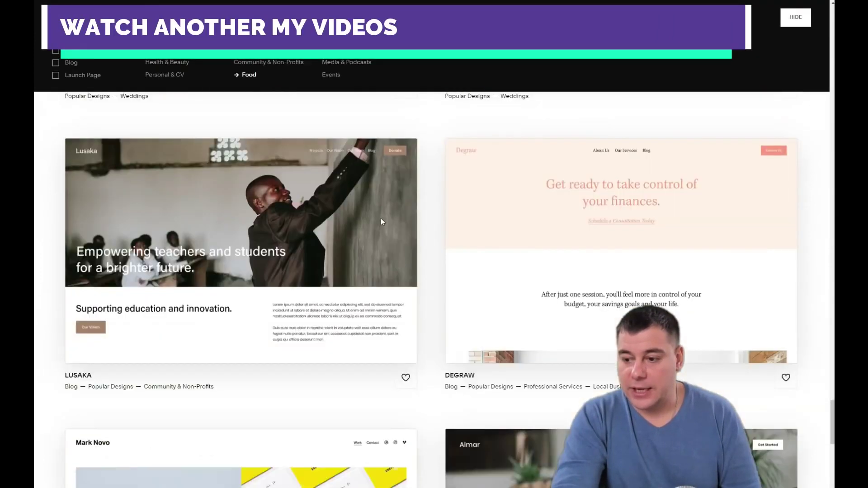
scroll(388, 199, down, 4)
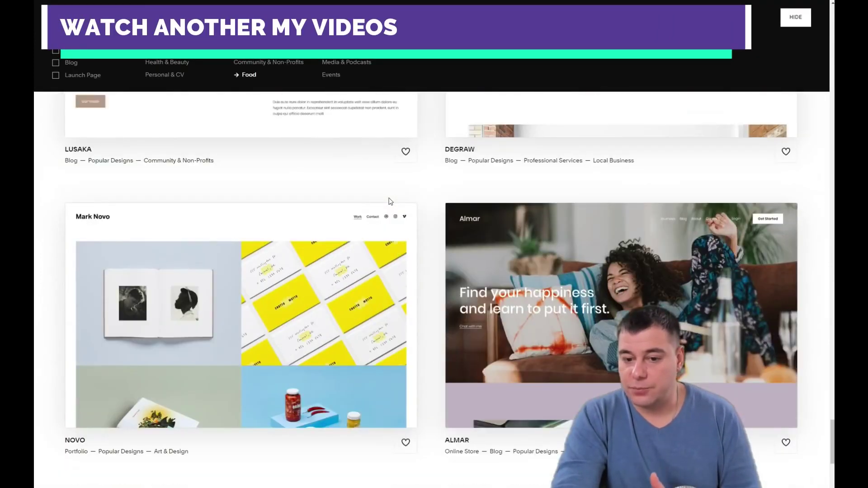
scroll(391, 202, down, 4)
scroll(390, 199, up, 20)
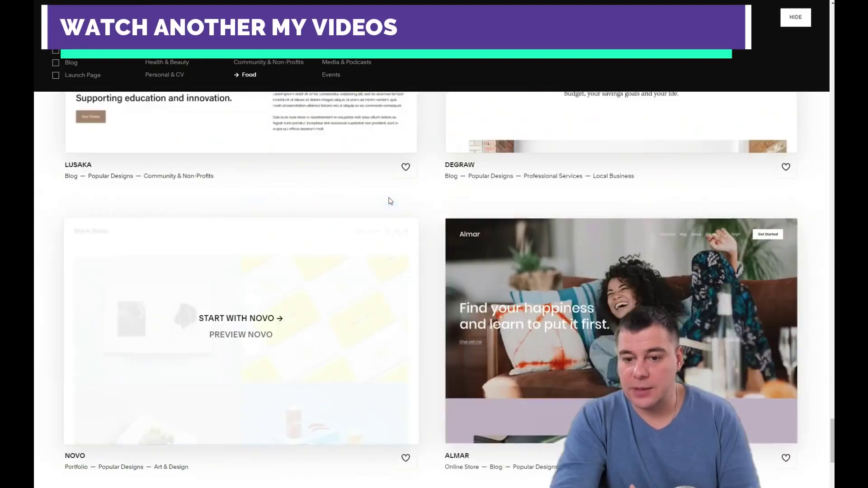
scroll(384, 191, up, 20)
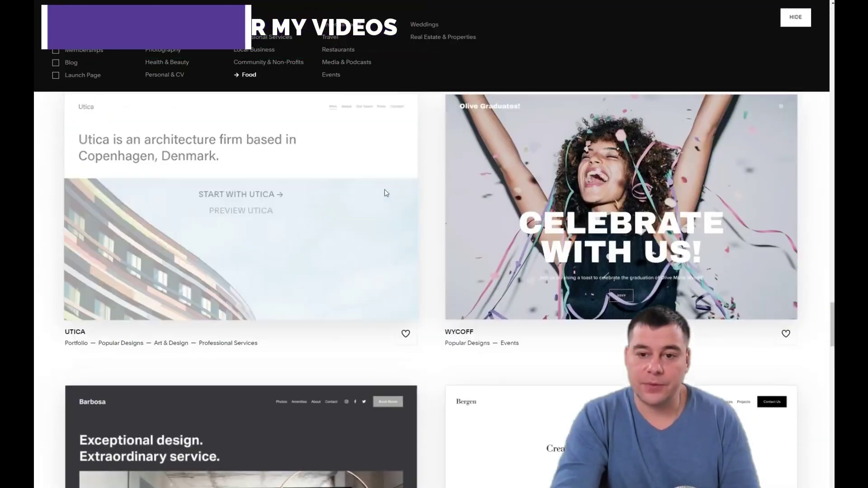
scroll(384, 188, up, 10)
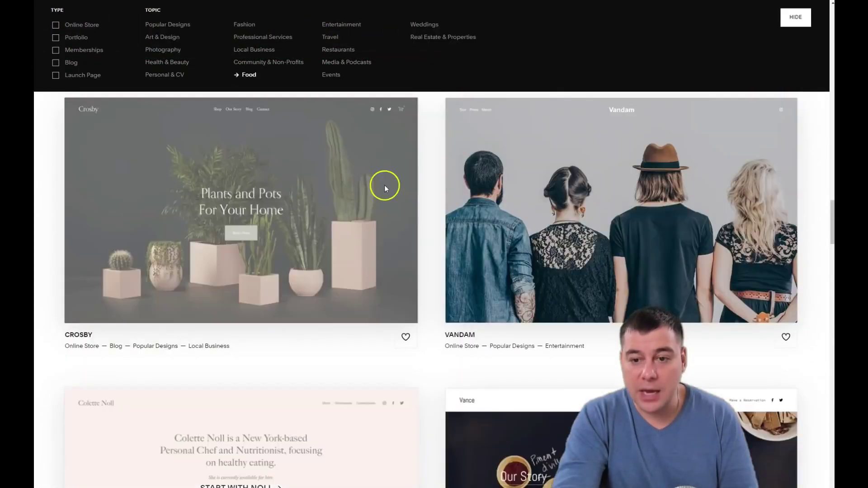
scroll(384, 183, down, 2)
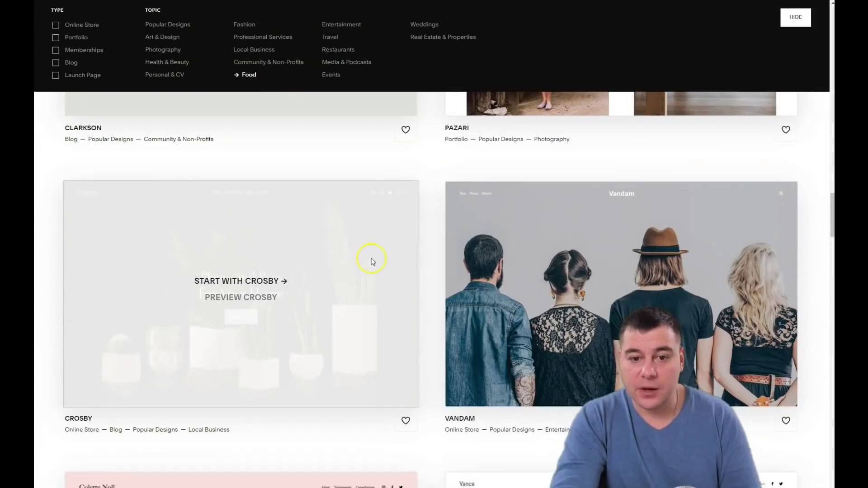
scroll(352, 233, up, 5)
scroll(354, 235, up, 7)
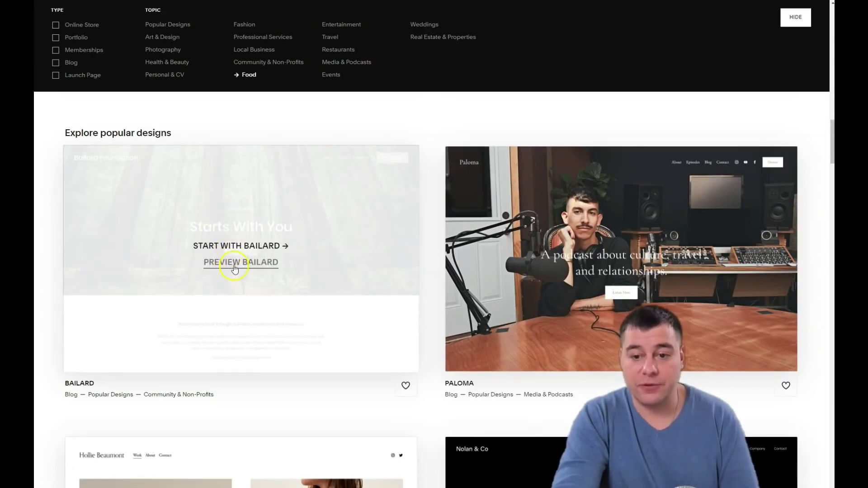
click(236, 248)
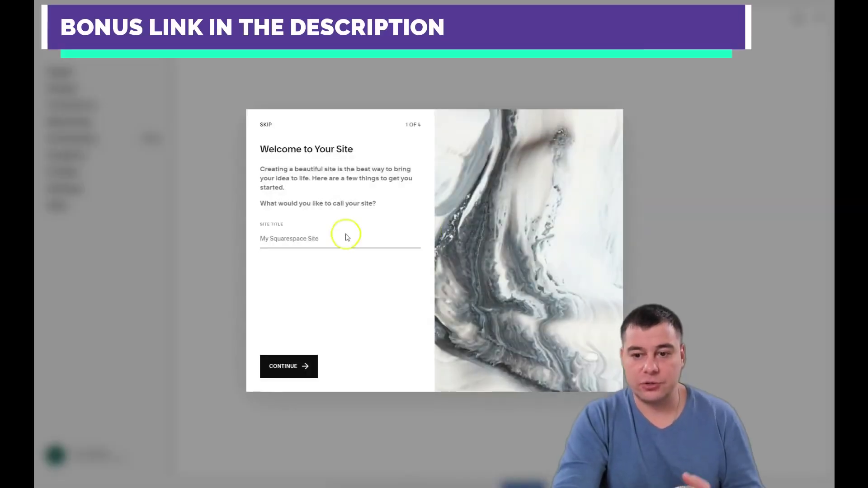
Enter 'Coffee shop' as the site title using the suggestion list.
click(331, 238)
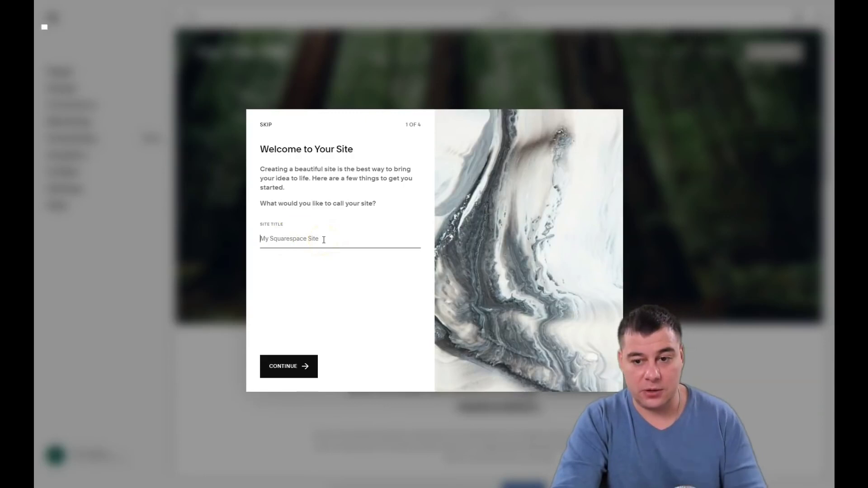
click(315, 241)
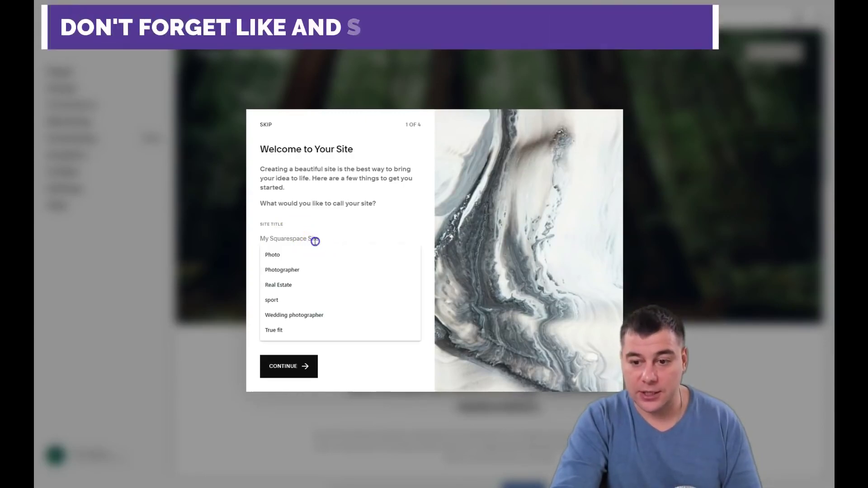
text(Cof)
key(Down)
key(Return)
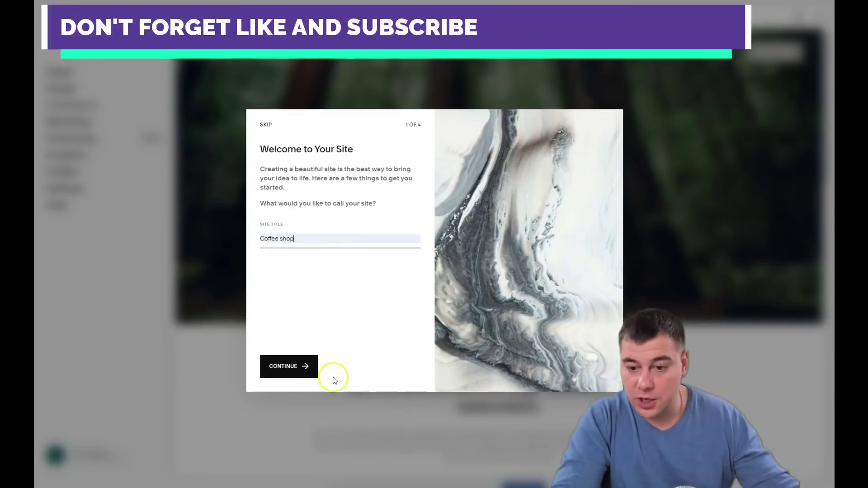
Confirm the title and finish the welcome walkthrough to enter the editor.
click(301, 367)
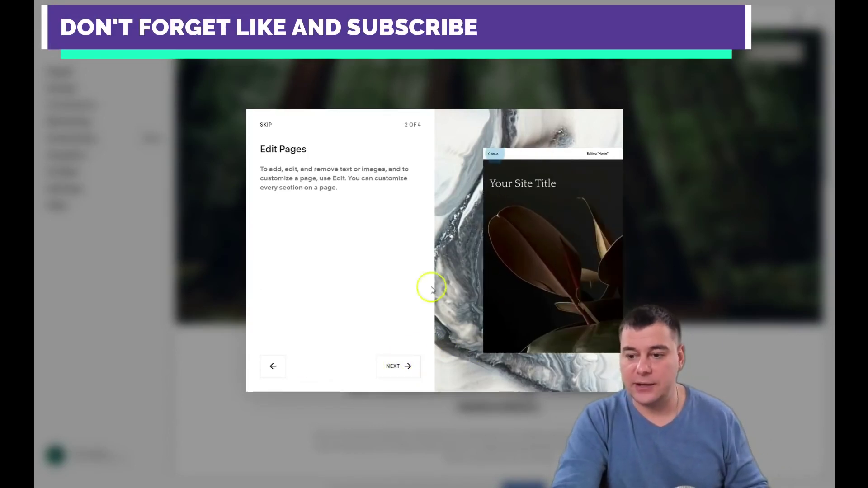
click(393, 367)
click(393, 369)
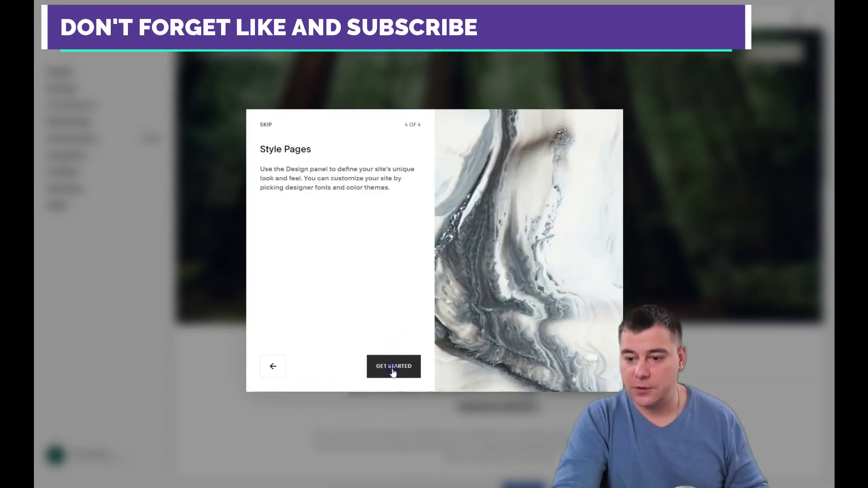
click(393, 367)
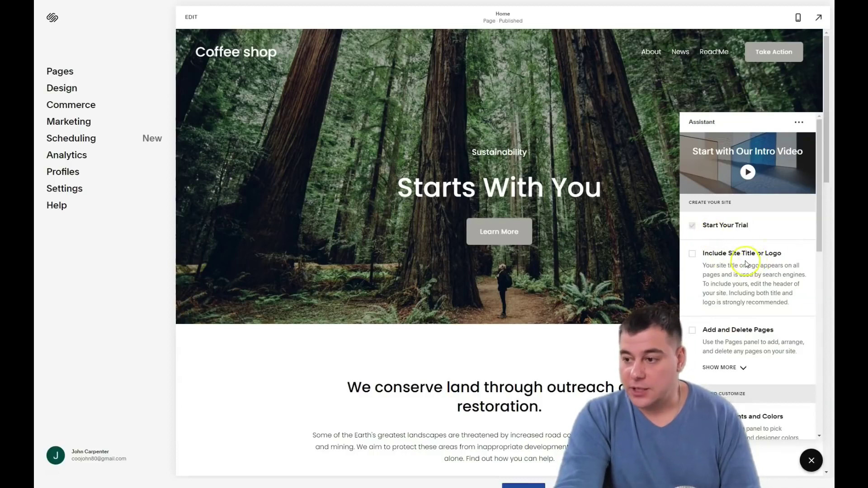
Review the Assistant checklist, then dismiss it, reopening and closing it once more.
scroll(747, 264, down, 2)
scroll(764, 258, down, 3)
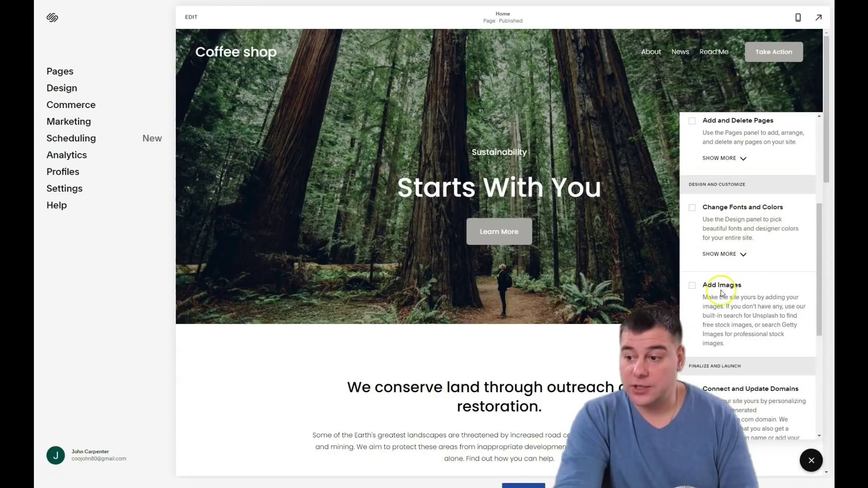
scroll(722, 293, down, 3)
scroll(750, 266, down, 3)
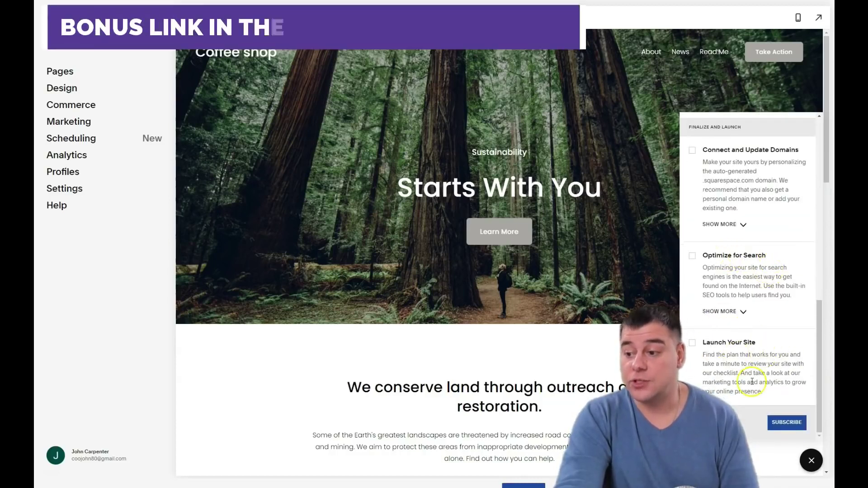
click(812, 463)
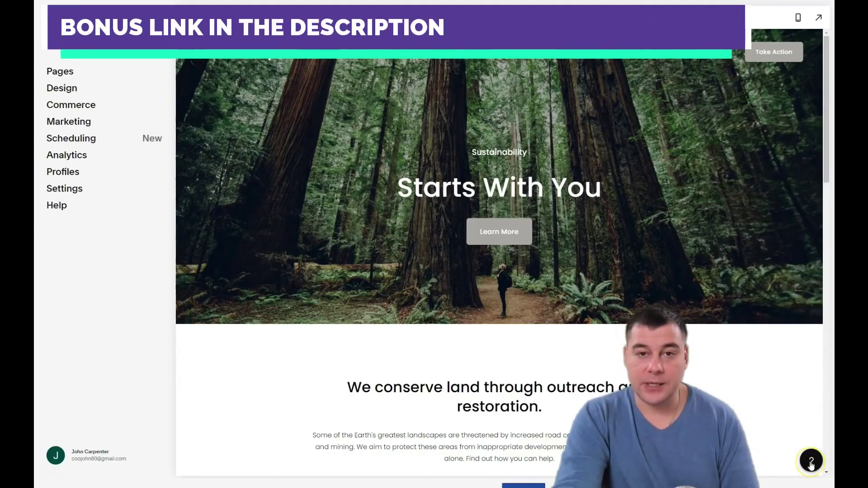
click(812, 464)
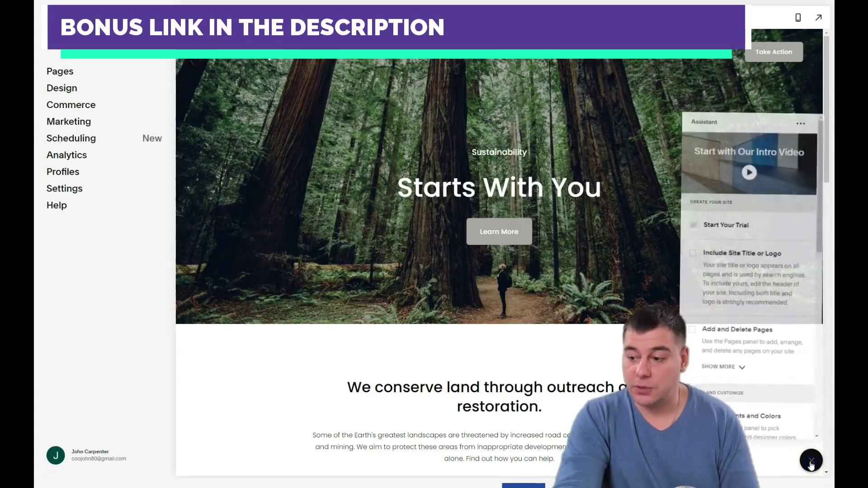
click(812, 464)
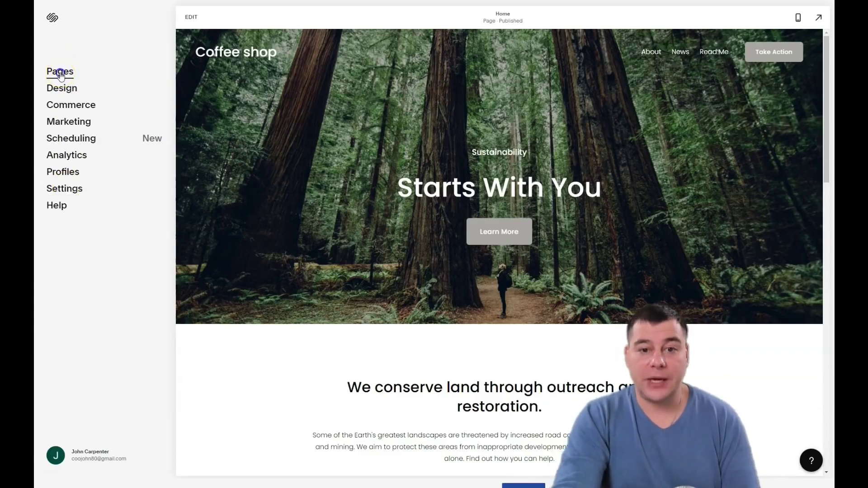
Show the Pages panel listing About, News, Read Me and Not Linked pages.
click(60, 72)
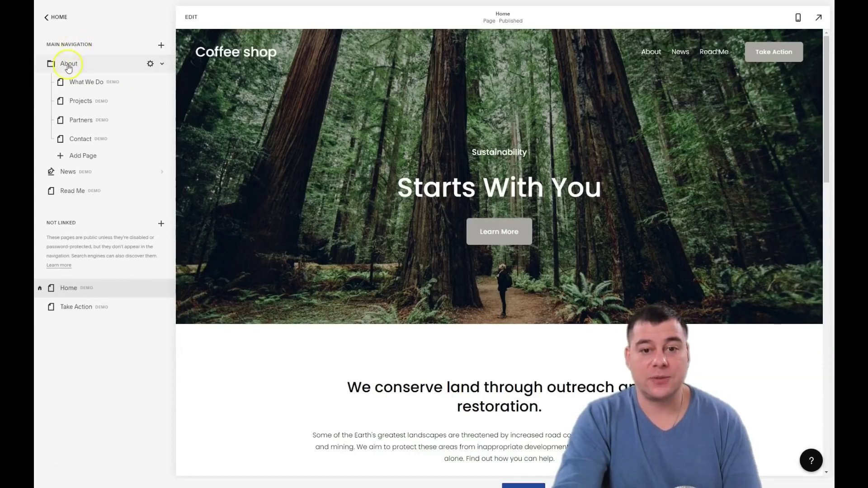
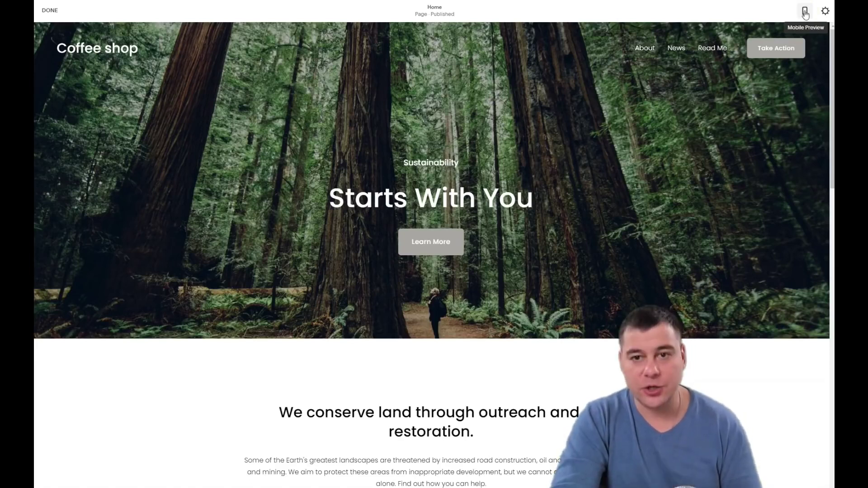
click(805, 12)
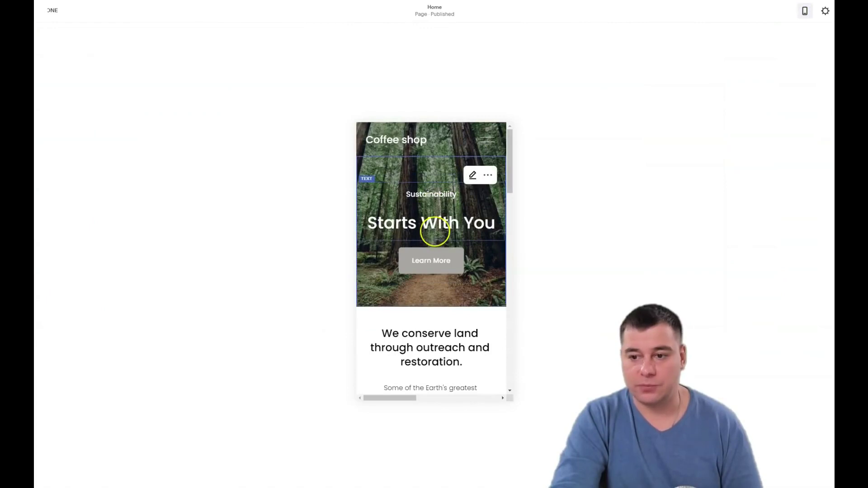
scroll(436, 231, down, 2)
scroll(436, 231, down, 10)
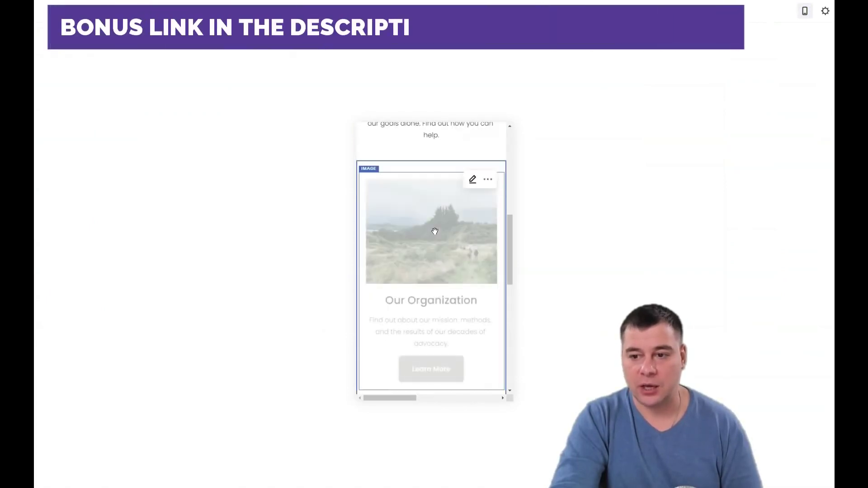
scroll(435, 232, down, 10)
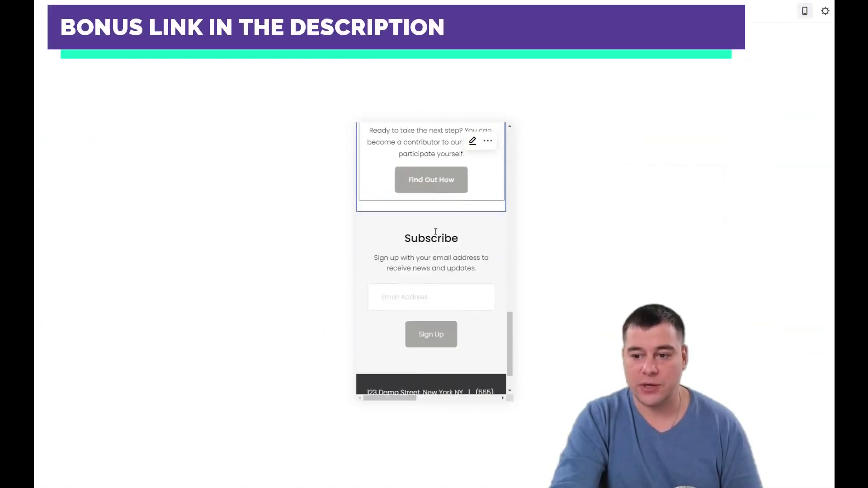
scroll(436, 231, down, 1)
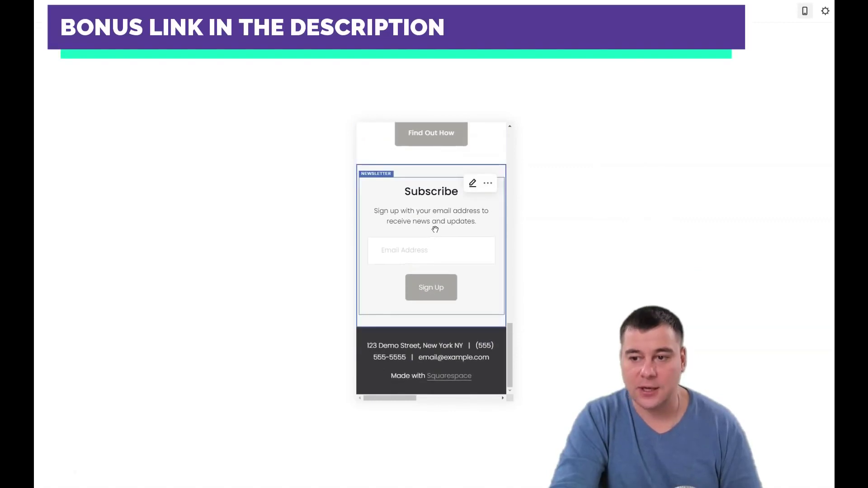
scroll(435, 229, up, 20)
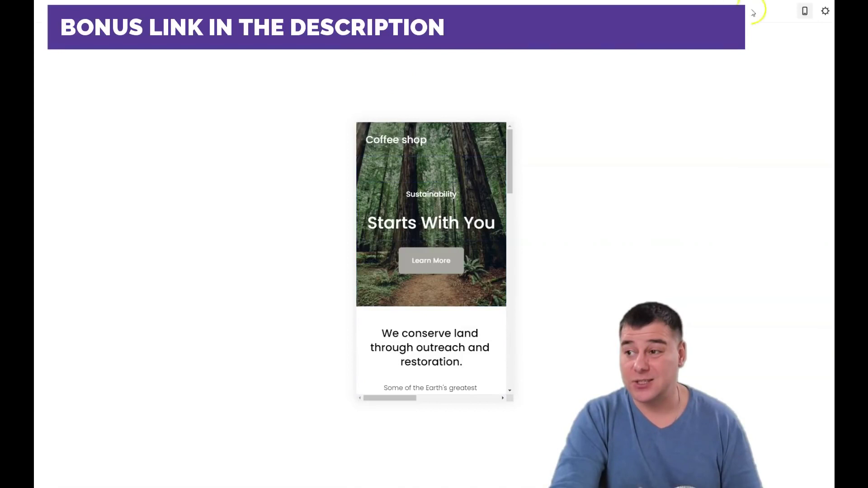
click(801, 19)
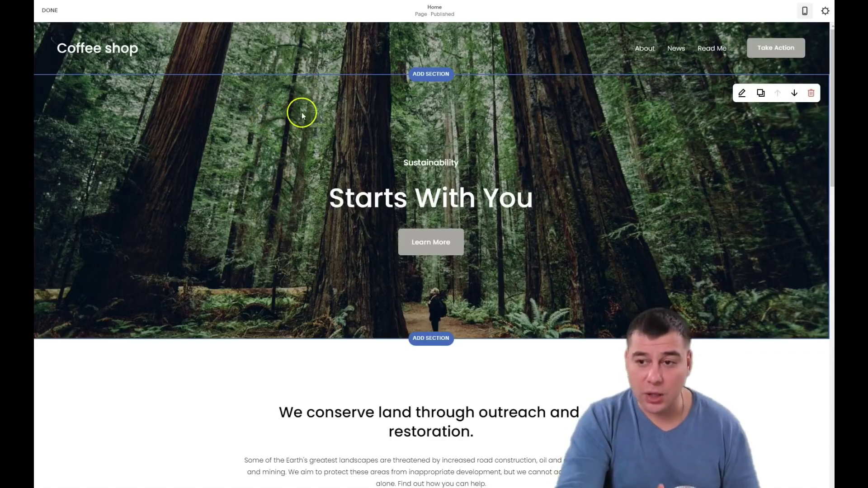
Open the site header's Desktop settings showing Full width and 2vw vertical padding, after briefly previewing mobile.
mouse_move(426, 59)
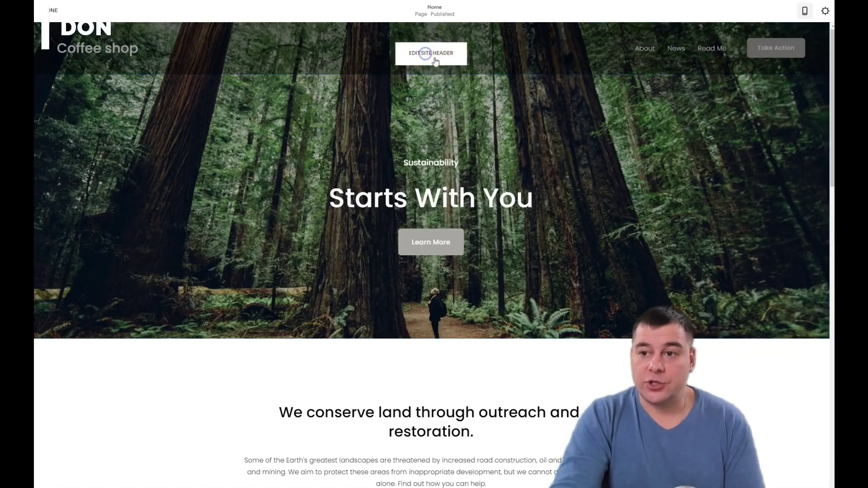
click(426, 54)
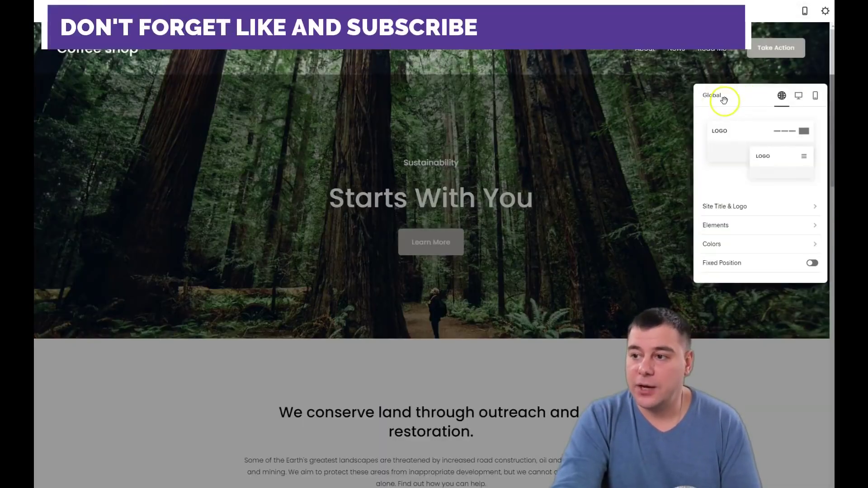
click(800, 95)
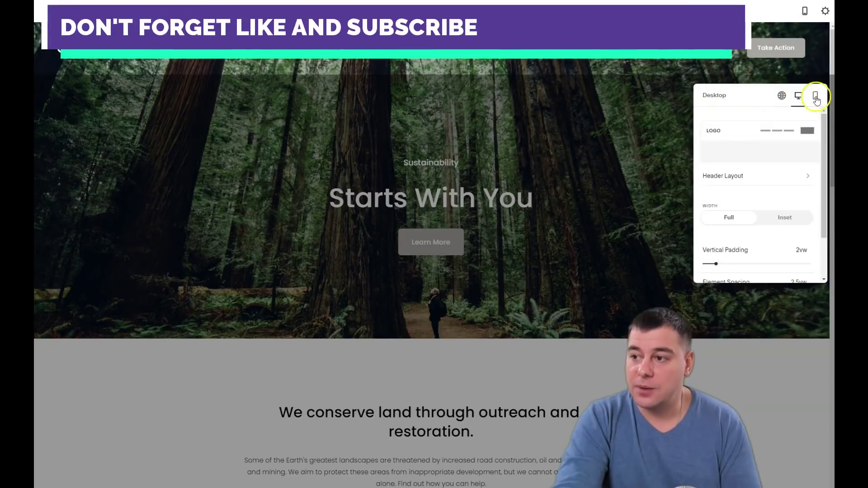
click(817, 99)
click(799, 100)
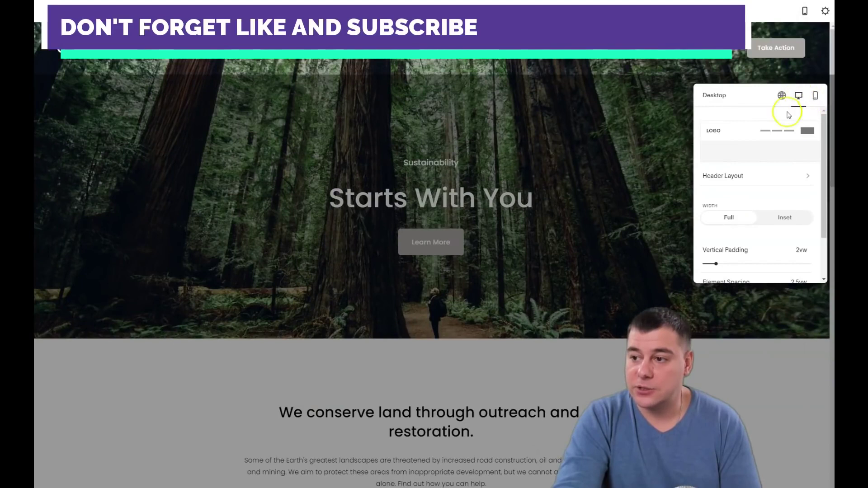
Apply the centred-title layout to the desktop header, with navigation links on the left.
click(733, 177)
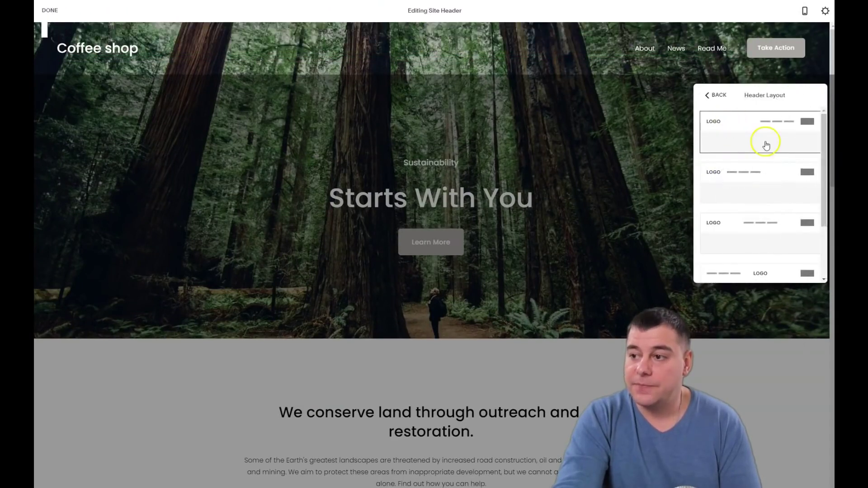
scroll(753, 216, down, 1)
scroll(753, 216, down, 2)
click(757, 204)
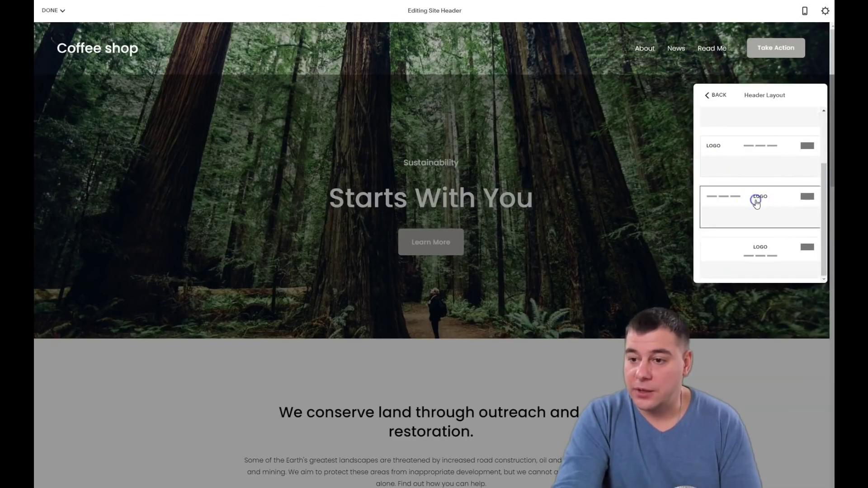
click(709, 97)
Apply the same centred-title layout to the mobile header, then return to Global settings.
click(816, 95)
click(752, 176)
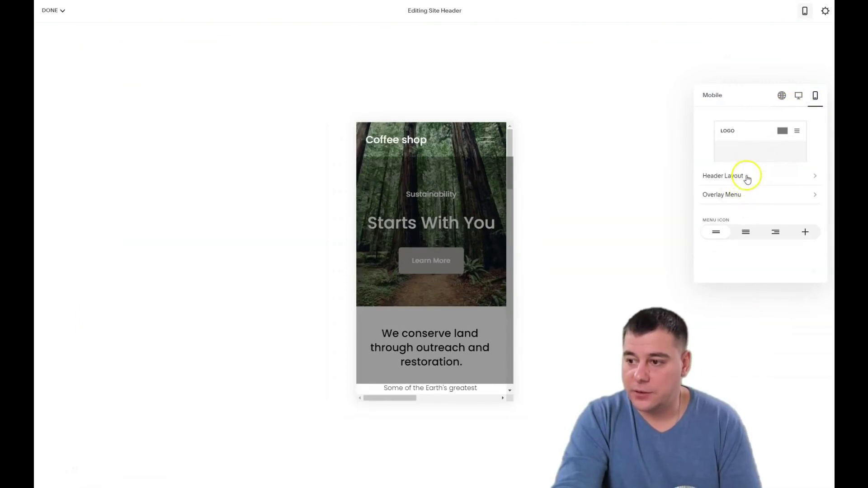
click(747, 177)
scroll(753, 189, down, 1)
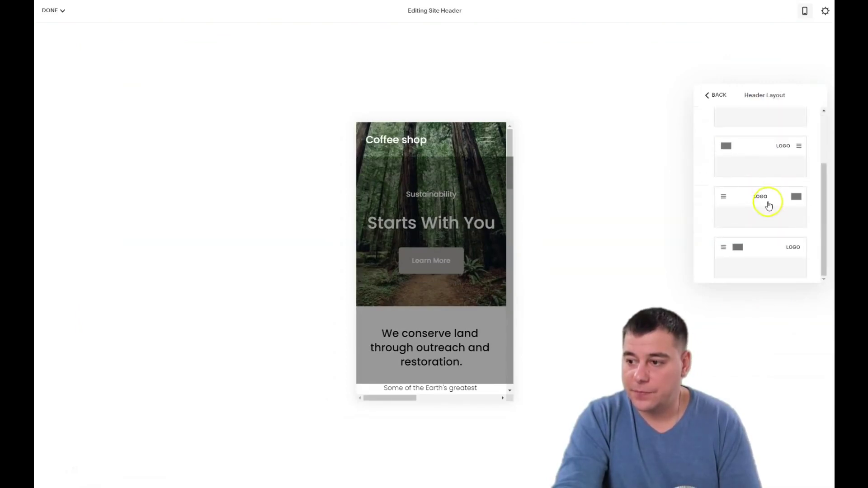
click(765, 202)
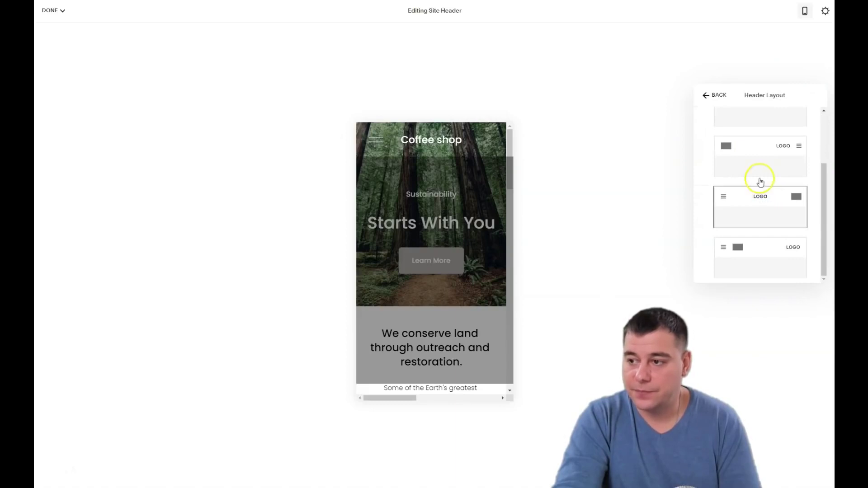
click(706, 95)
click(782, 95)
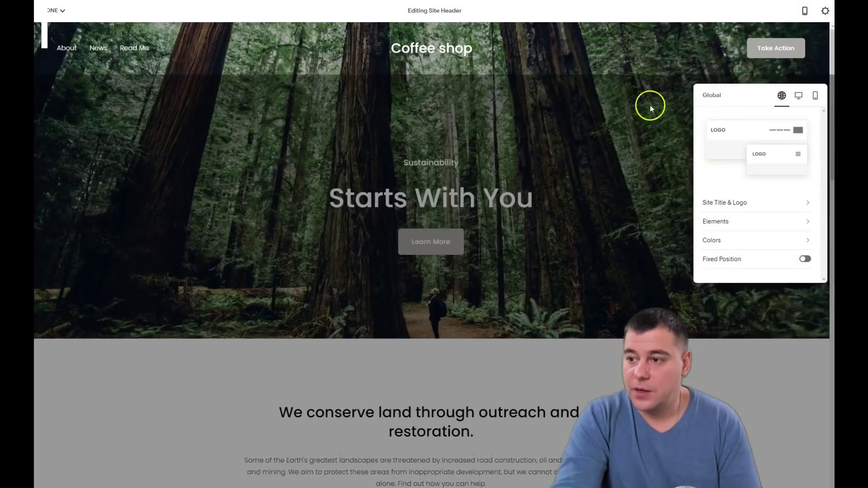
click(738, 203)
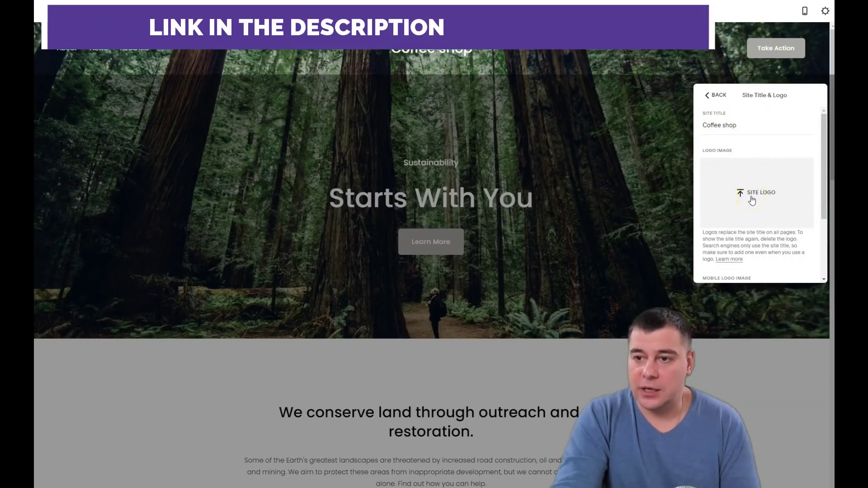
scroll(750, 197, down, 2)
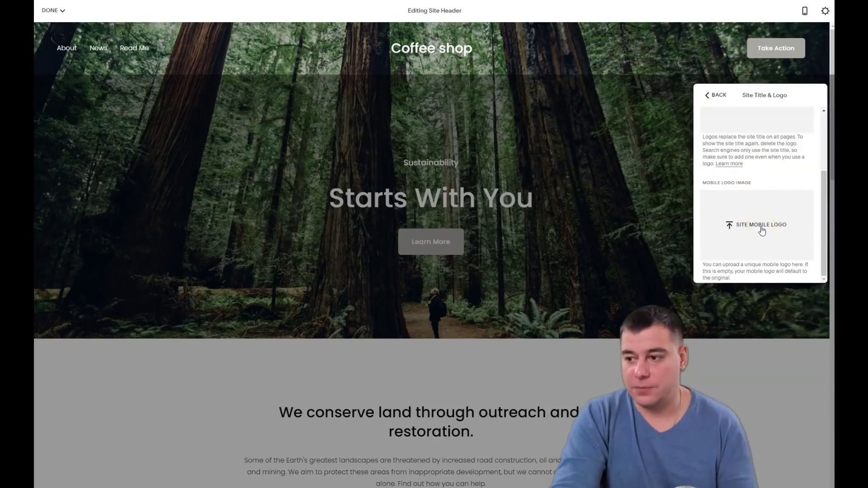
scroll(746, 190, up, 5)
click(717, 95)
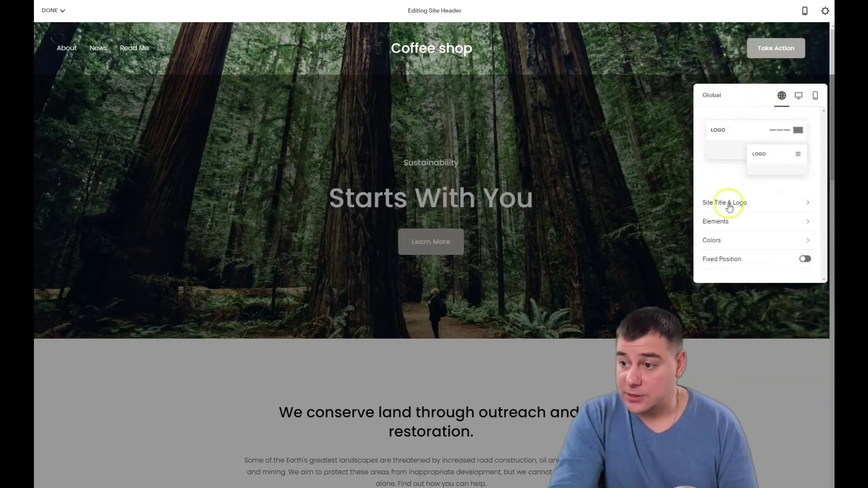
Toggle the header's action button off and on, then open the Take Action link settings (/take-action).
click(734, 222)
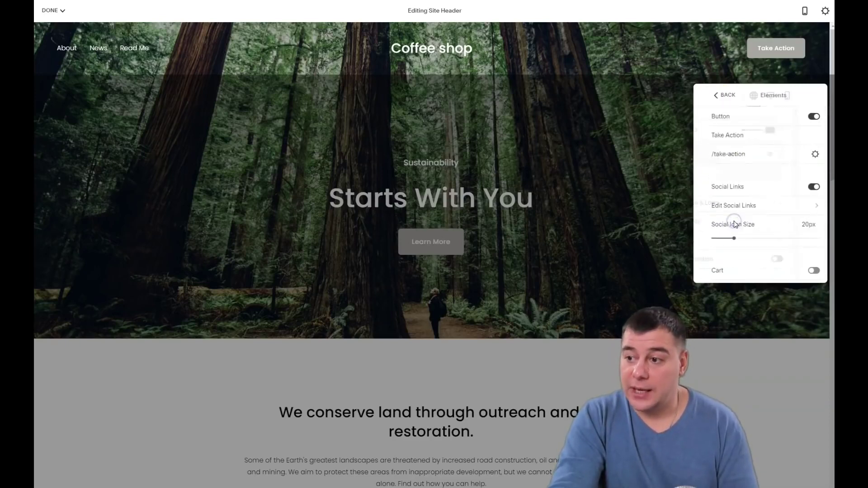
click(806, 118)
click(810, 119)
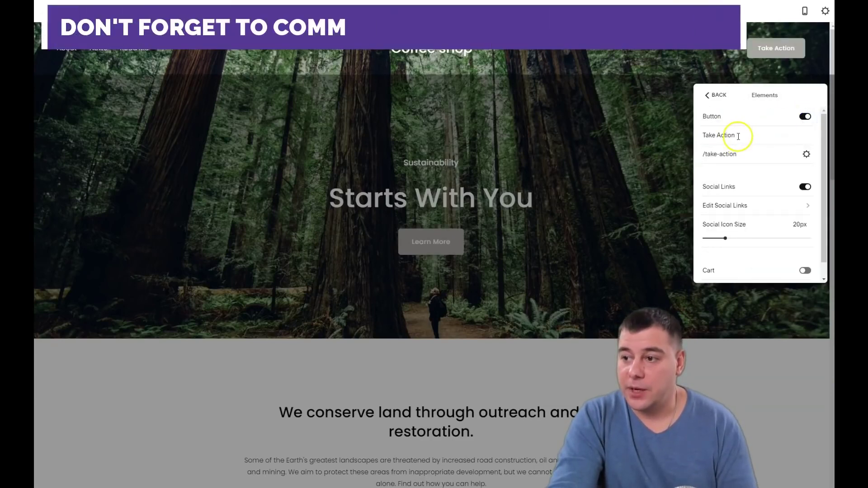
click(739, 136)
click(807, 155)
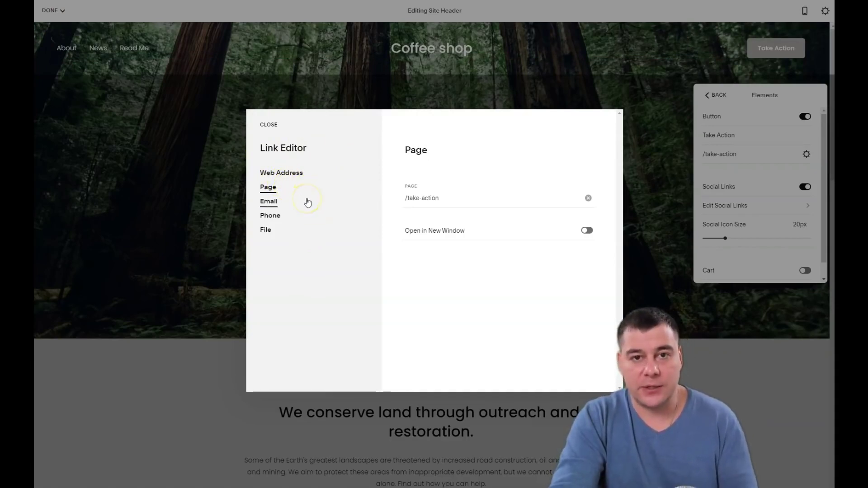
Change the Take Action button's link type to Email, enter the recipient address, and save.
click(588, 199)
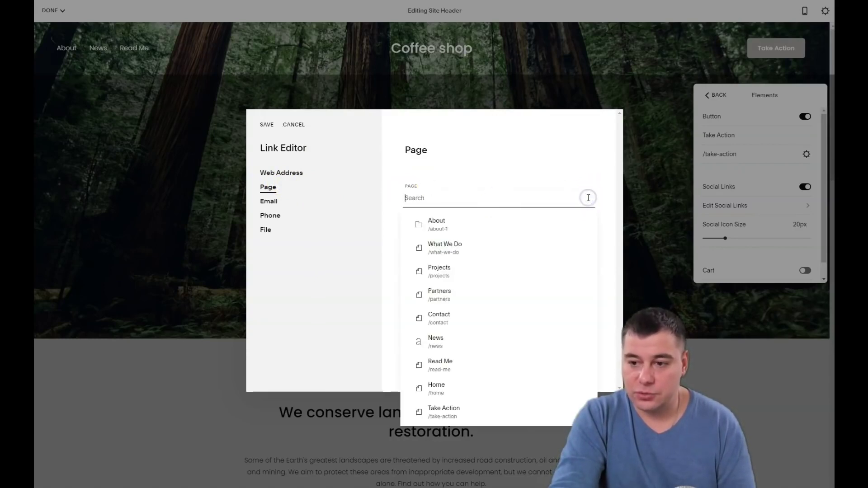
click(270, 204)
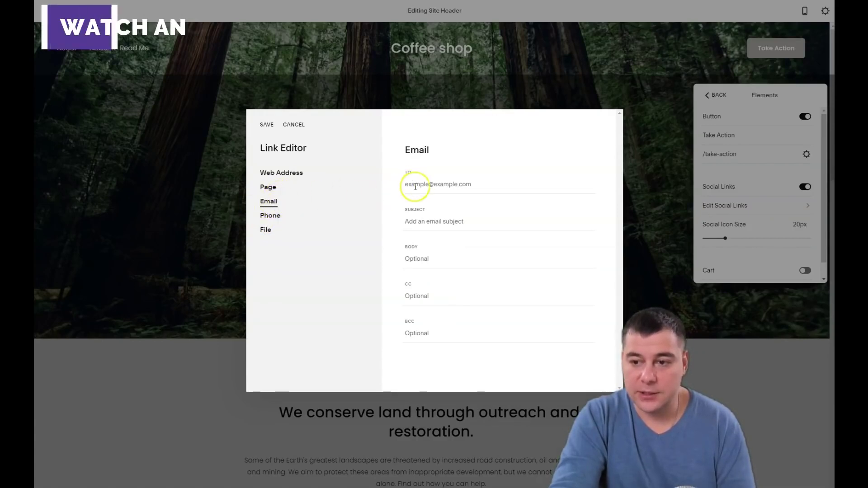
click(413, 186)
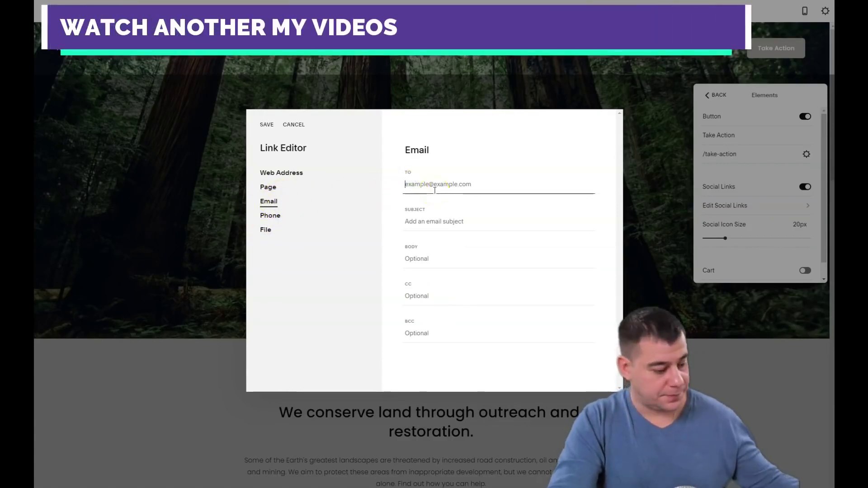
click(406, 187)
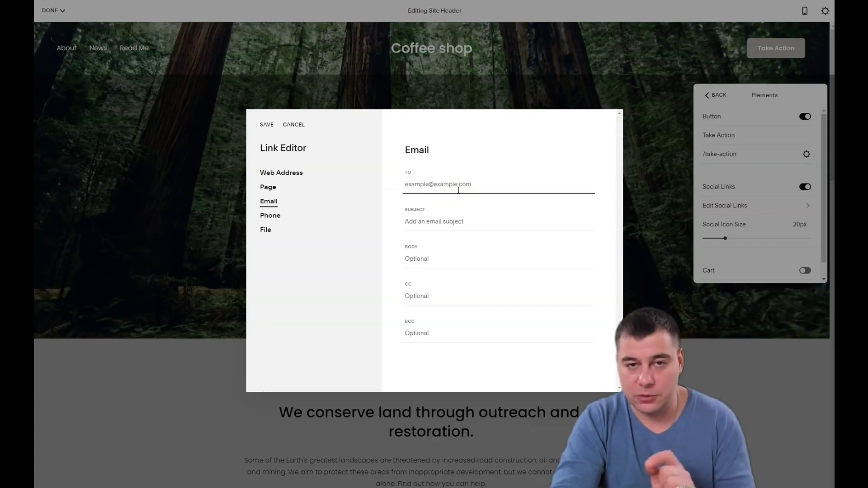
click(619, 176)
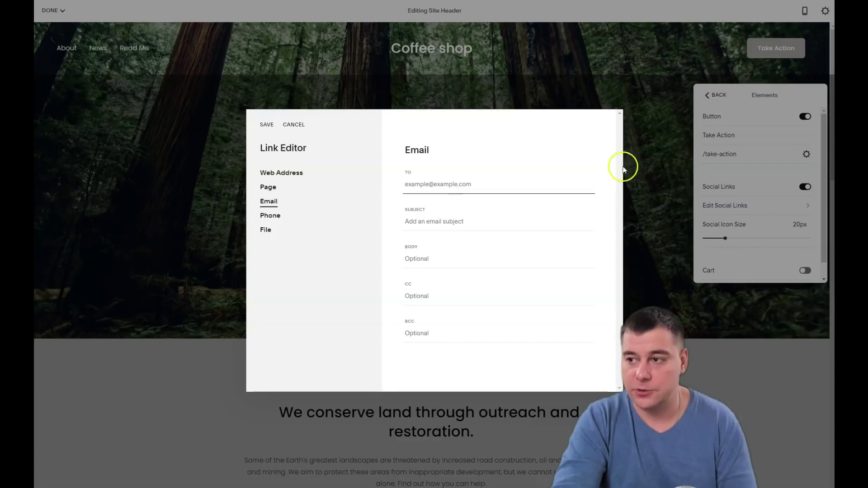
click(412, 185)
click(409, 185)
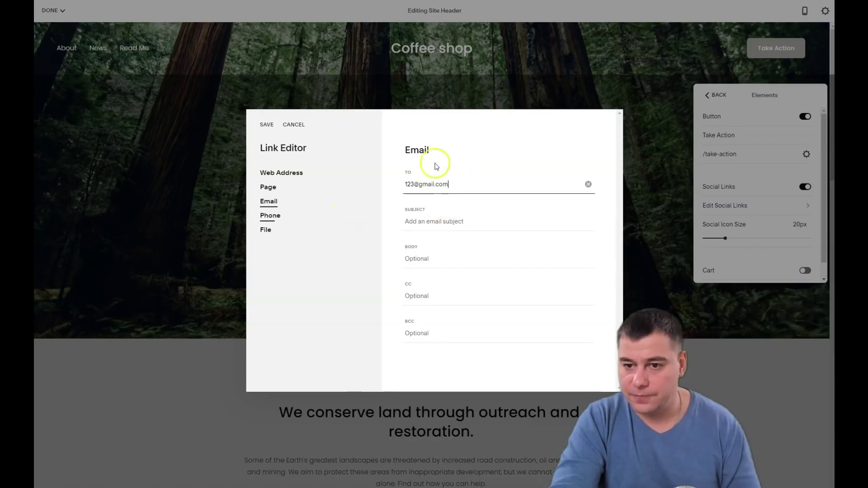
click(266, 126)
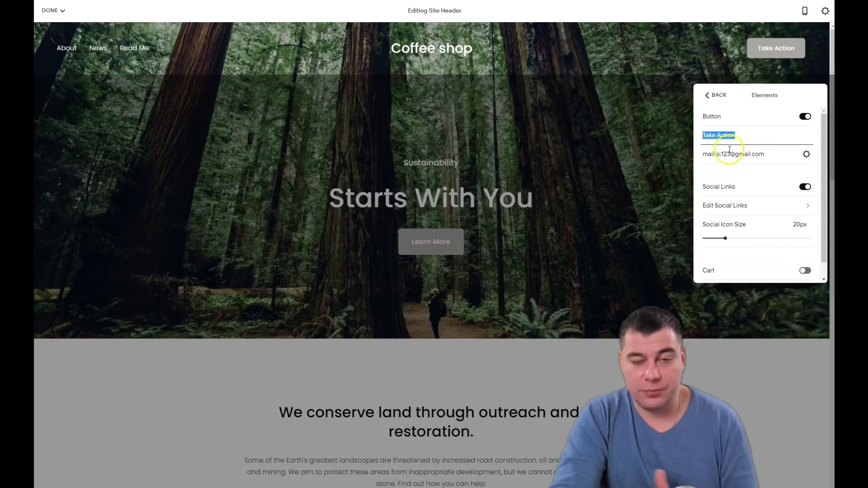
Relabel the header button from 'Take Action' to 'Order now' and open the social links editor.
click(738, 136)
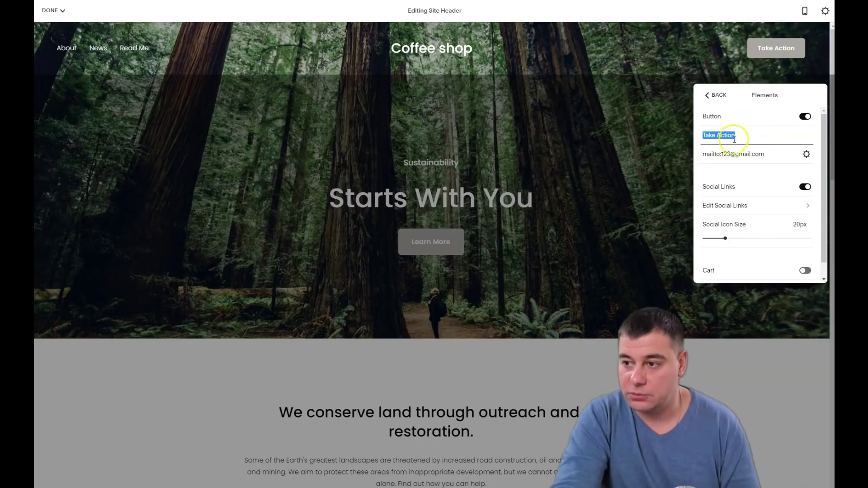
text(Order now)
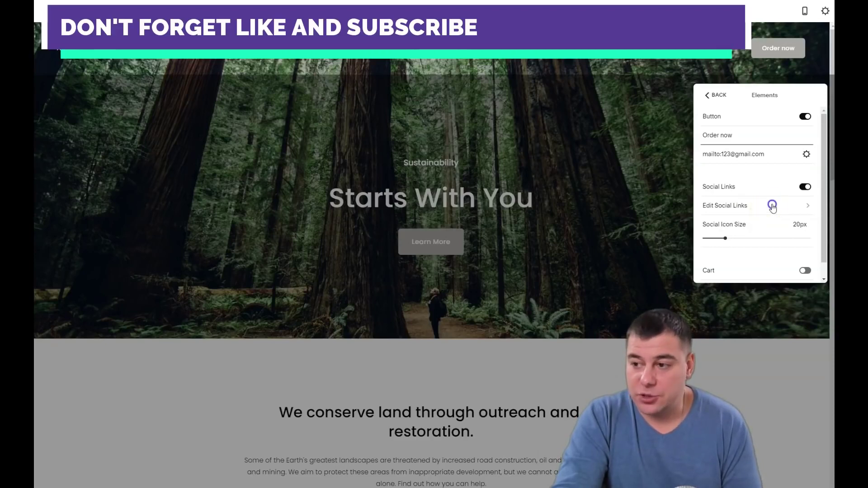
click(772, 205)
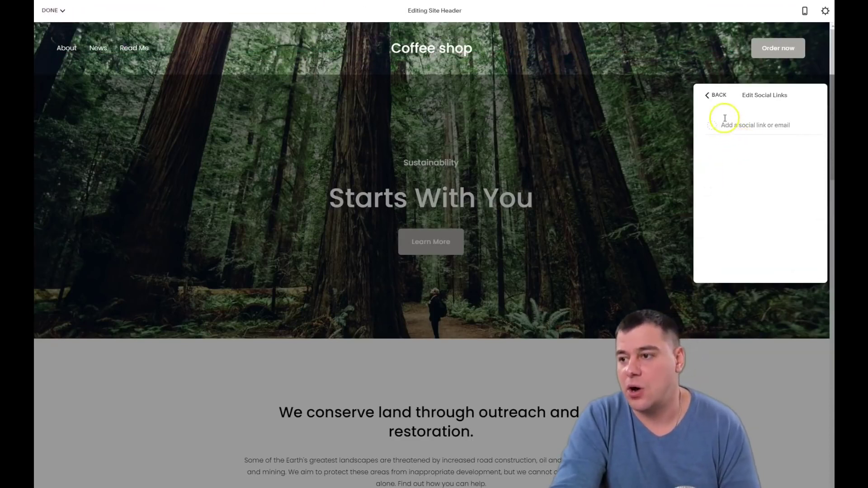
Turn the header cart icon on, then off again, leaving it hidden.
click(708, 95)
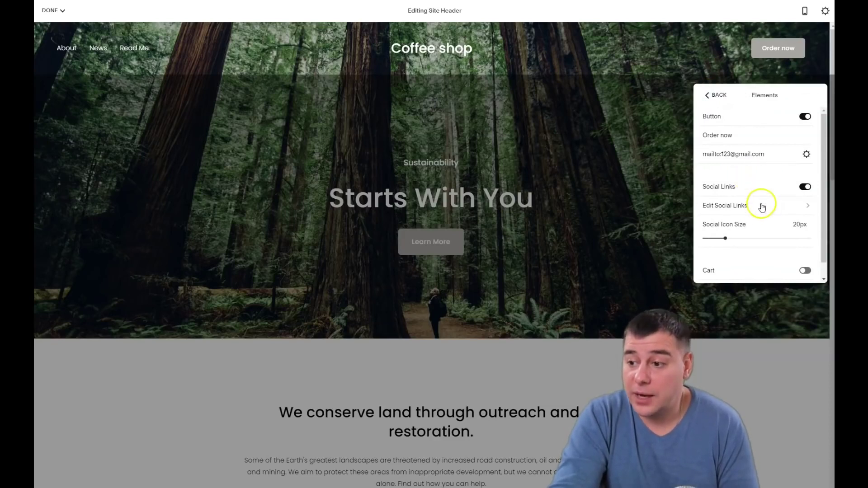
scroll(764, 201, down, 1)
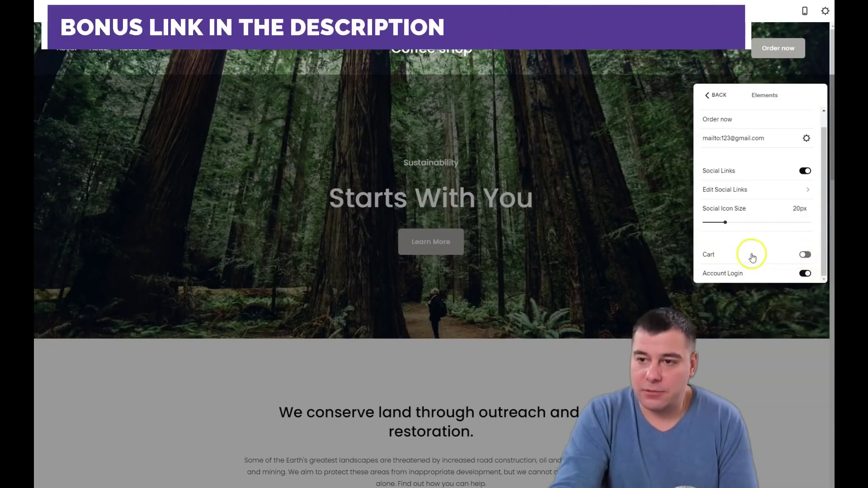
click(805, 256)
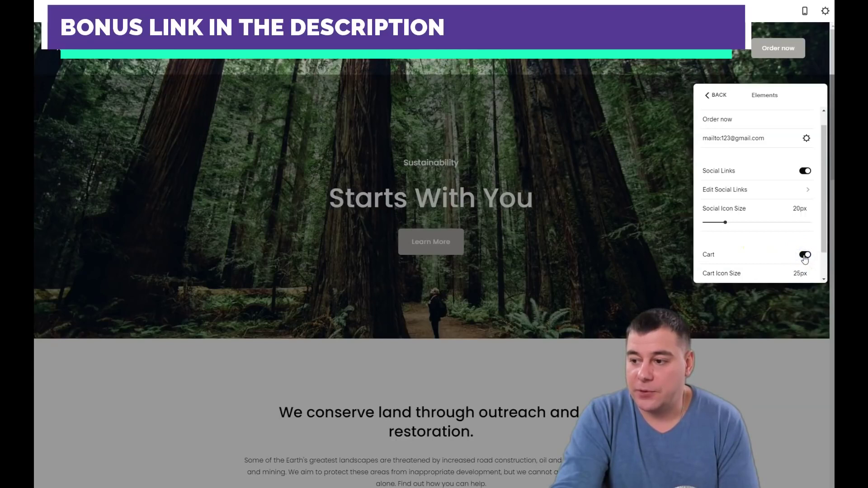
scroll(786, 254, down, 2)
scroll(786, 255, up, 3)
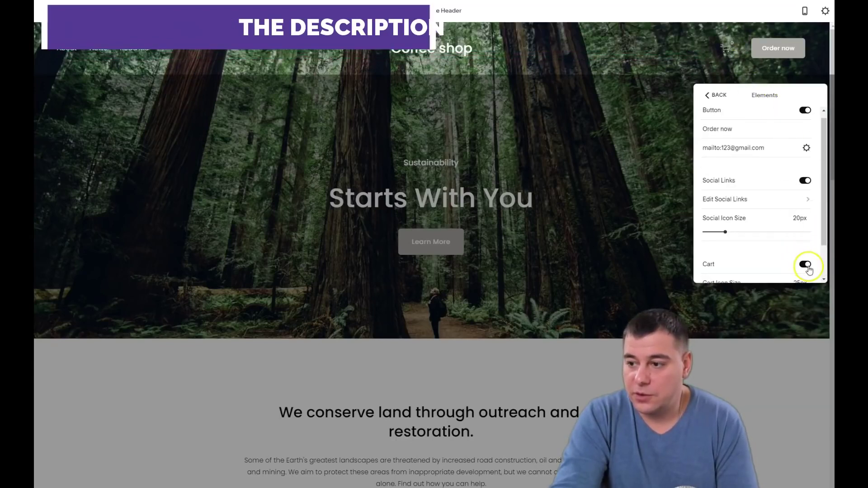
click(806, 265)
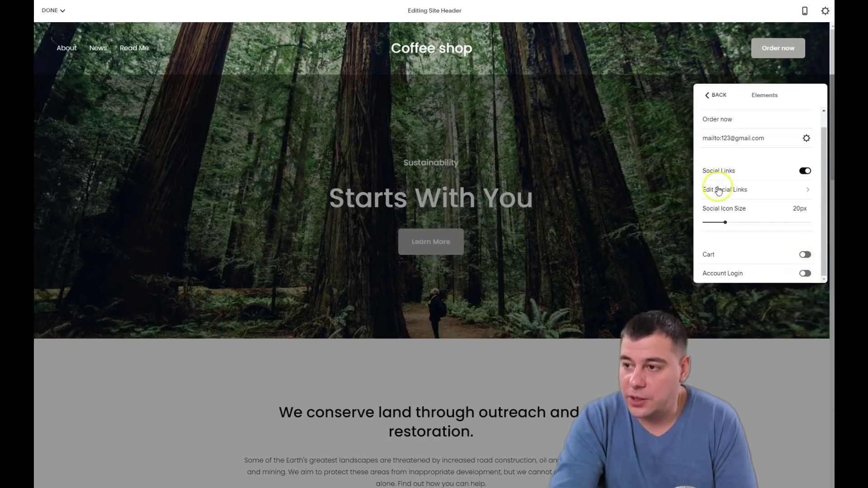
scroll(736, 190, up, 2)
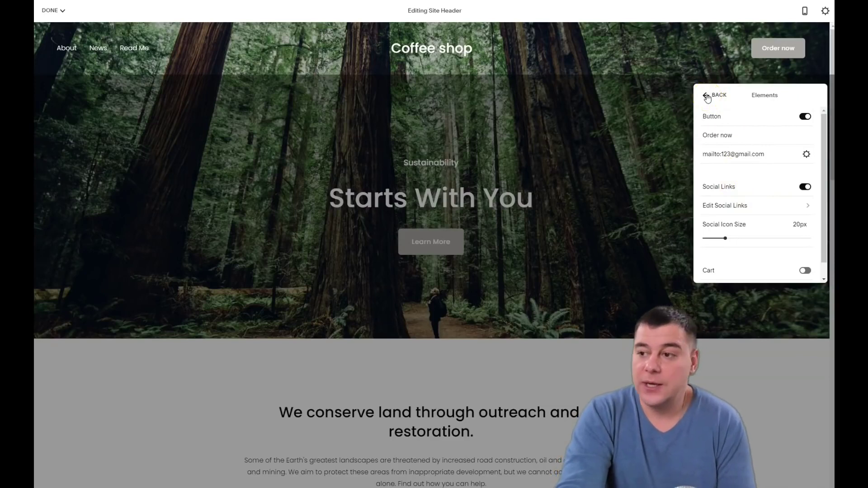
Look over the header Colors settings, then exit header editing back to the Home page.
click(706, 96)
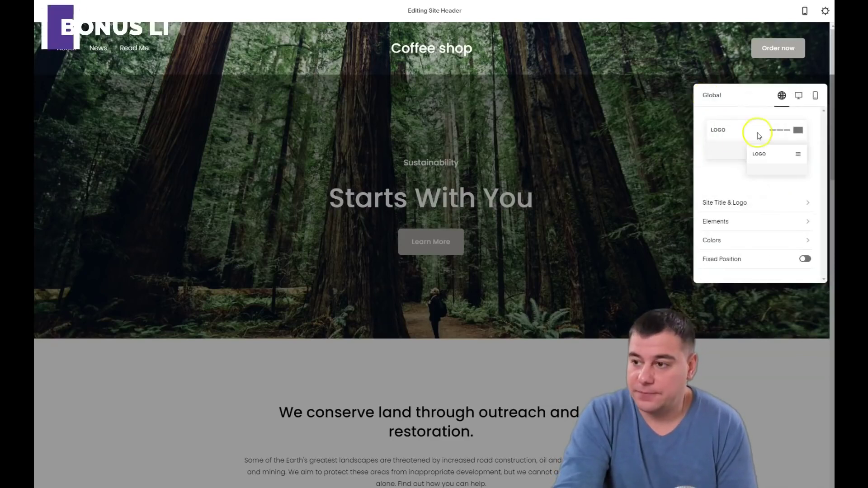
click(757, 243)
click(757, 243)
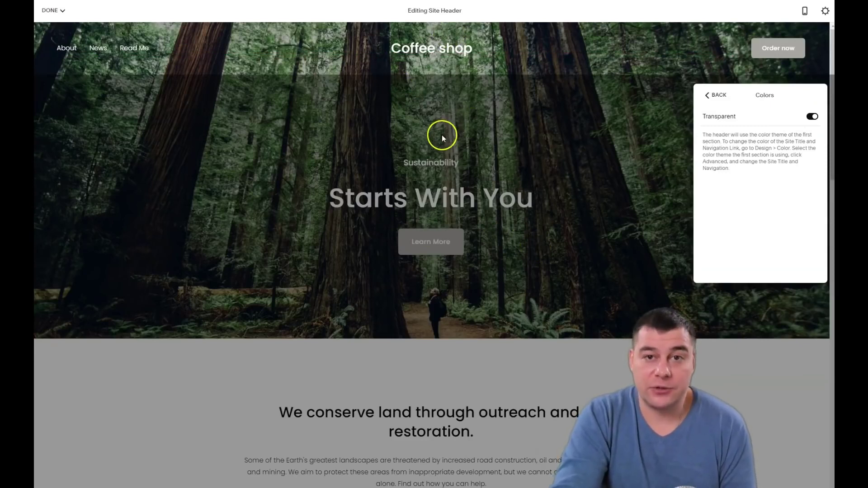
click(709, 96)
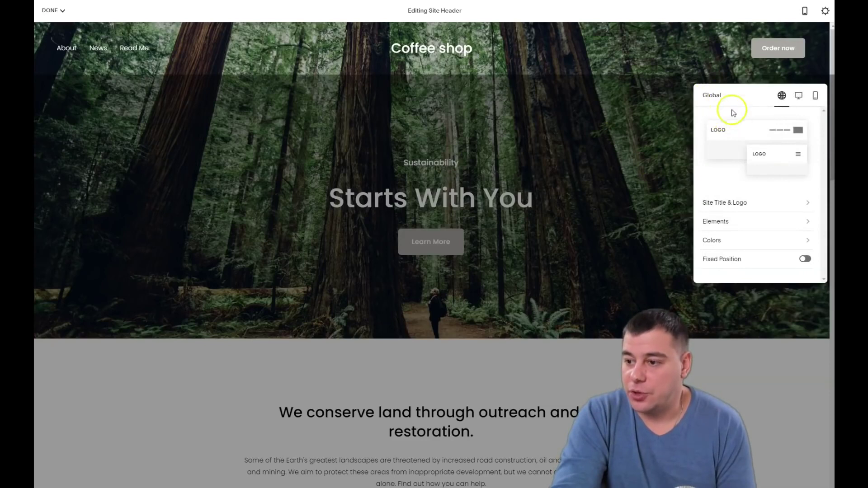
click(631, 122)
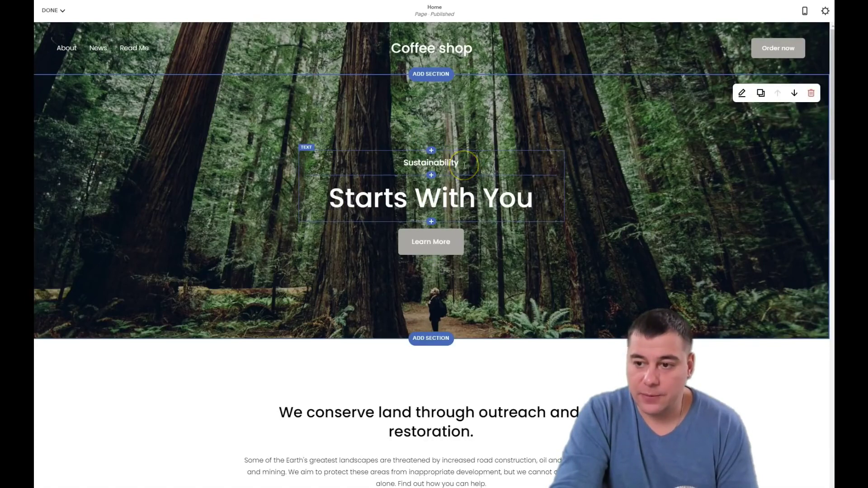
Delete 'Sustainability' from the hero and change the heading to 'Your Best coffee experience ever'.
click(465, 165)
drag(461, 165, 433, 166)
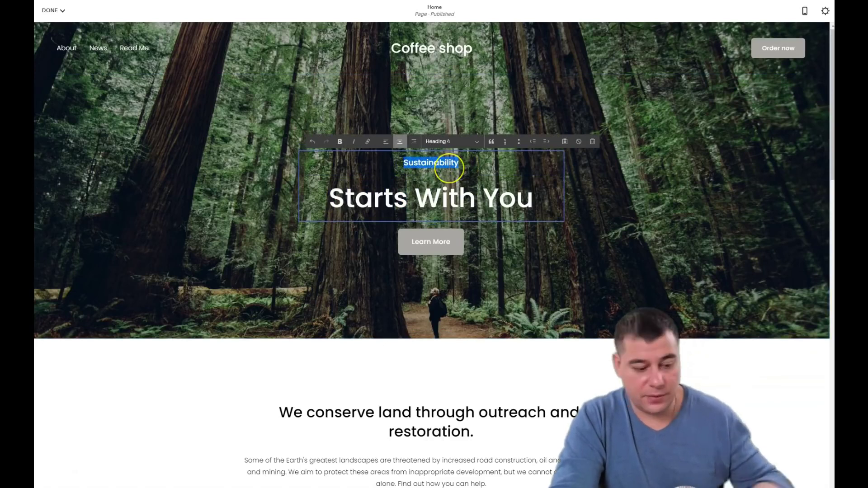
key(BackSpace)
click(335, 199)
key(BackSpace)
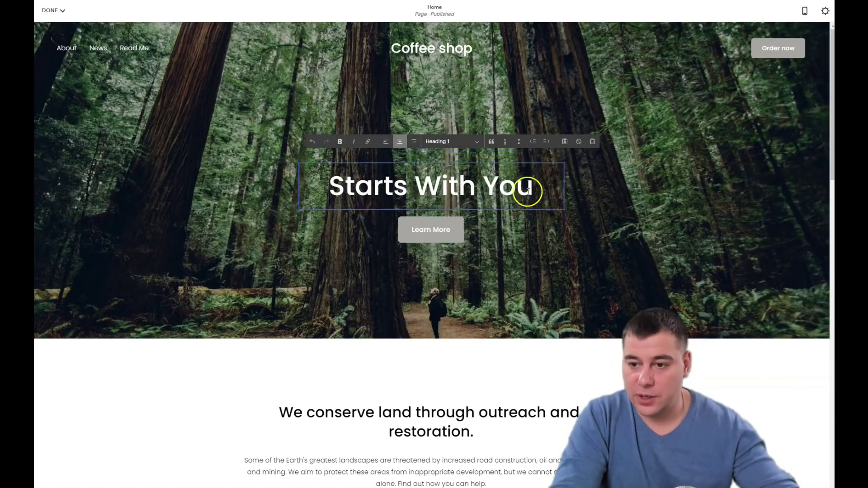
triple_click(541, 191)
text(Your )
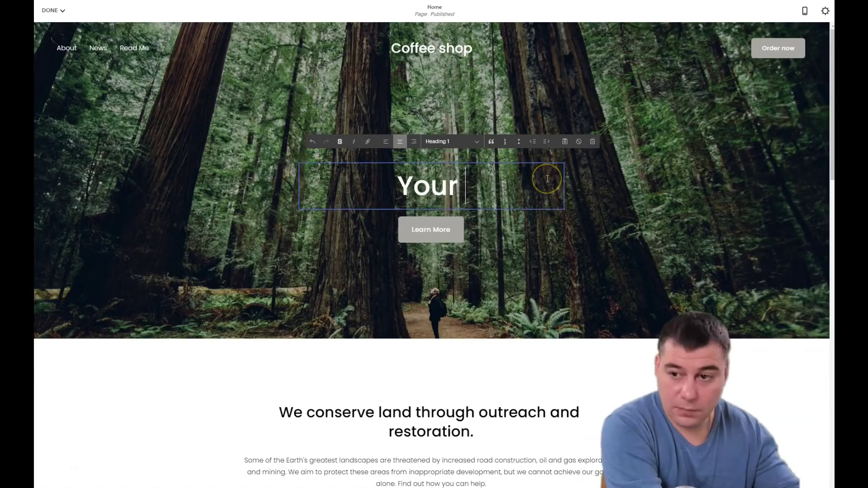
text(Best coffee experience ever)
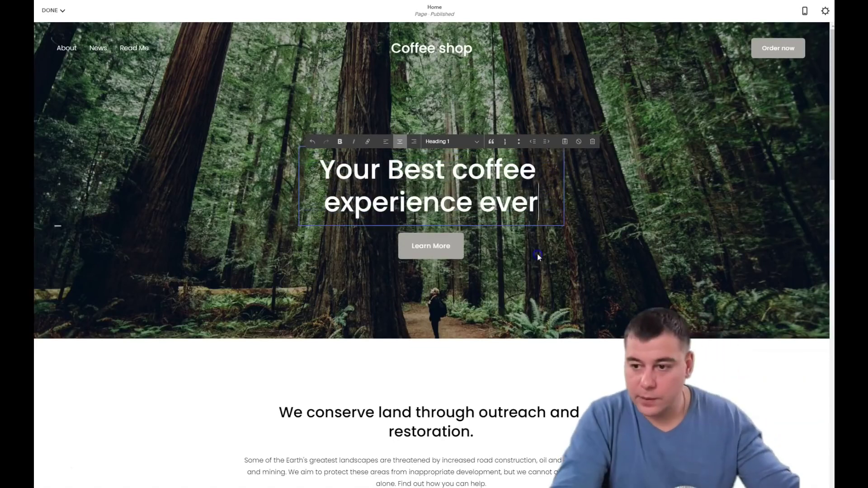
click(414, 240)
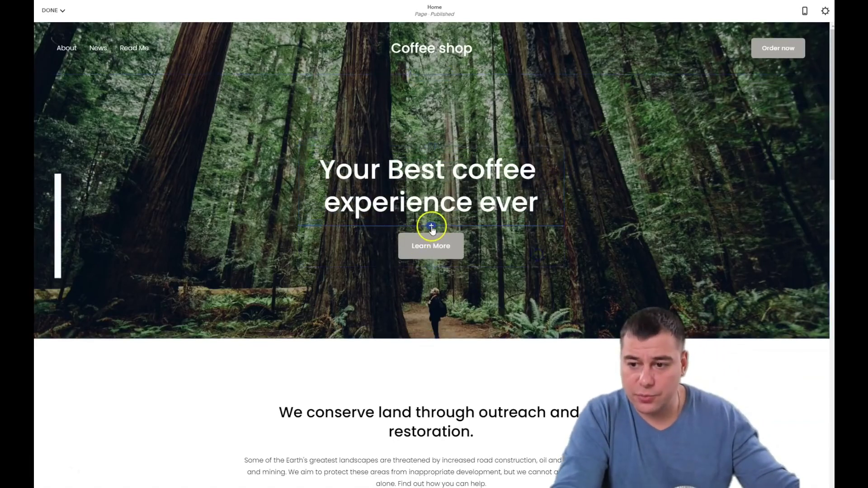
Add a Text block under the hero heading for the 'One click away' line.
click(432, 226)
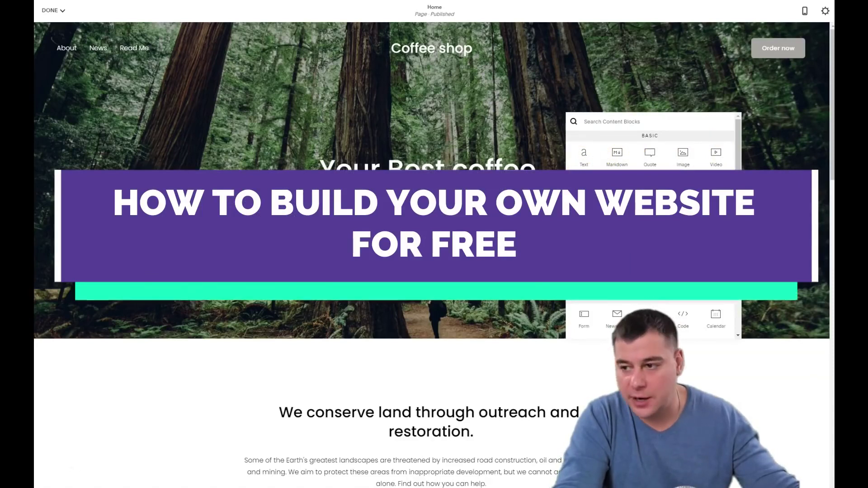
scroll(679, 168, down, 5)
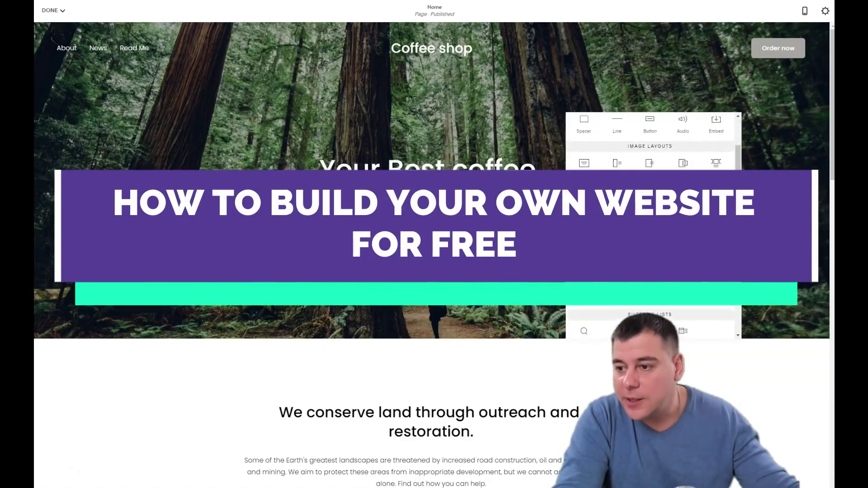
scroll(679, 166, down, 5)
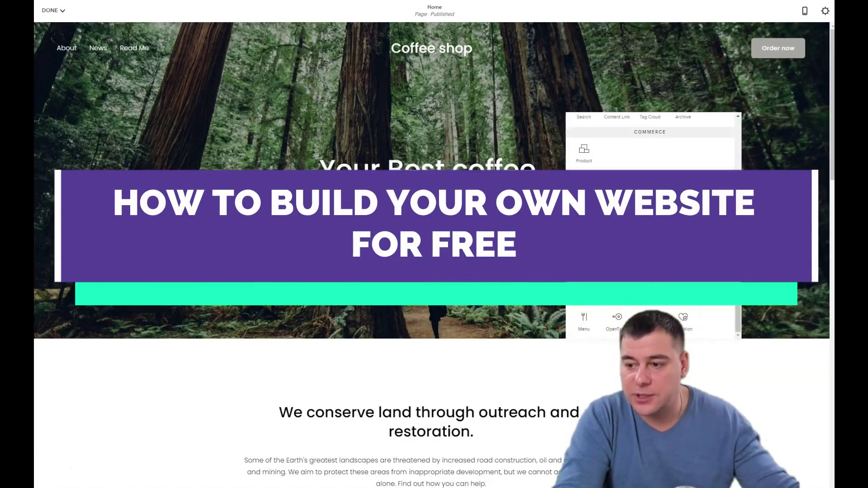
scroll(654, 225, up, 10)
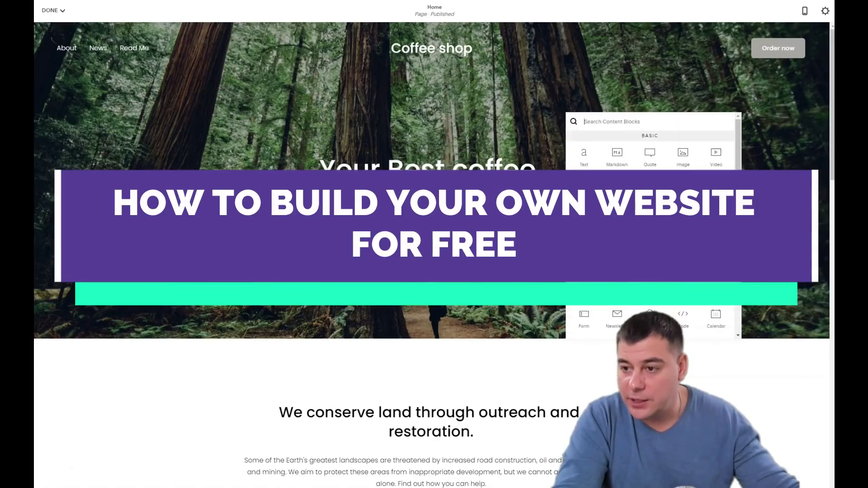
click(582, 159)
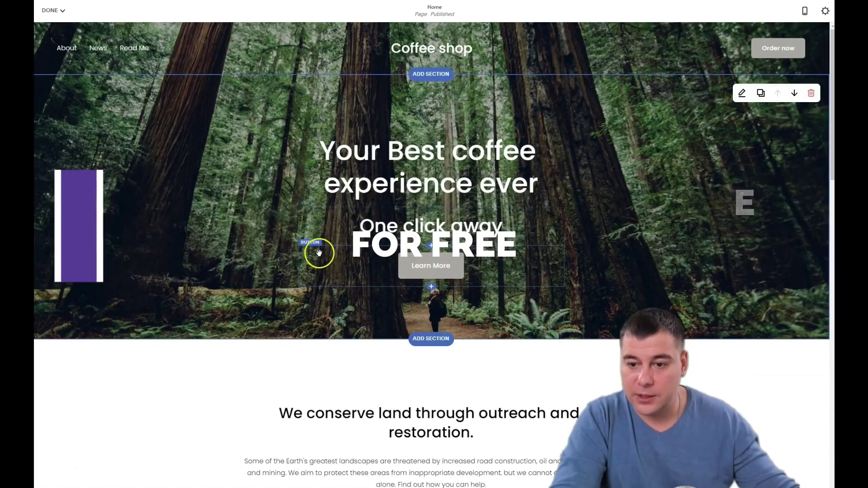
Change the hero button label from 'Learn More' to 'Order now'.
click(339, 237)
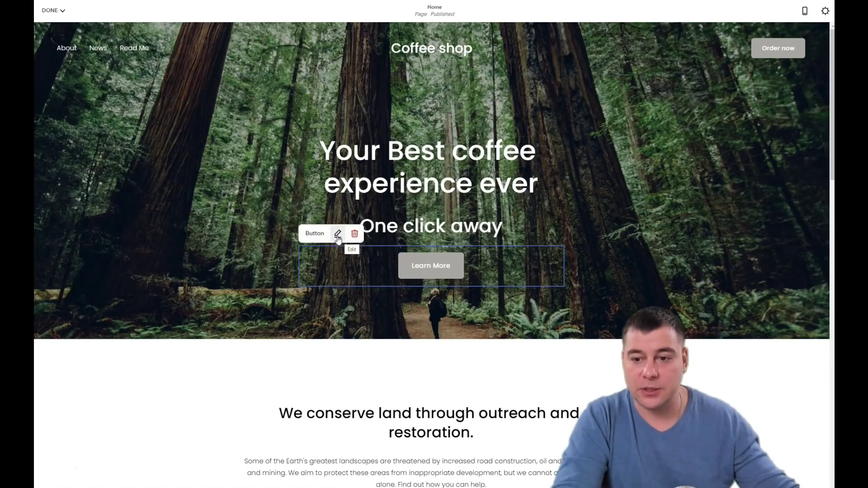
click(337, 236)
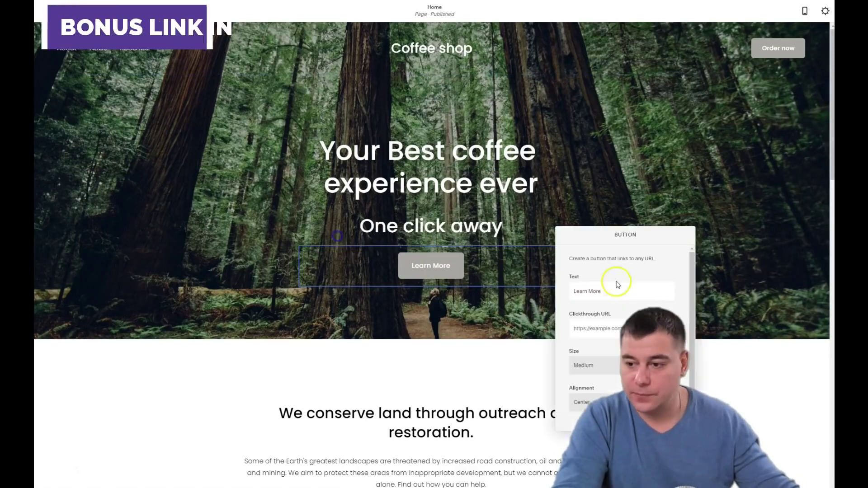
triple_click(627, 292)
text(Order now)
click(586, 292)
text(r)
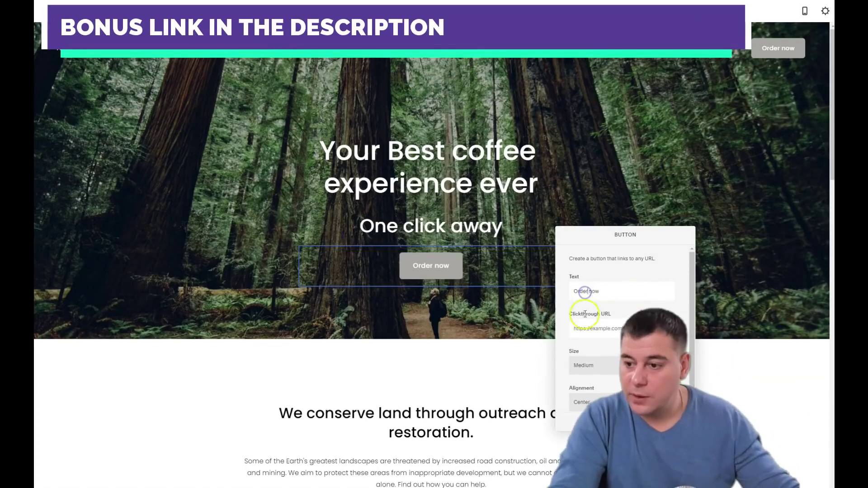
Link the hero button to an email address instead of a phone number, save, and close its settings.
click(587, 329)
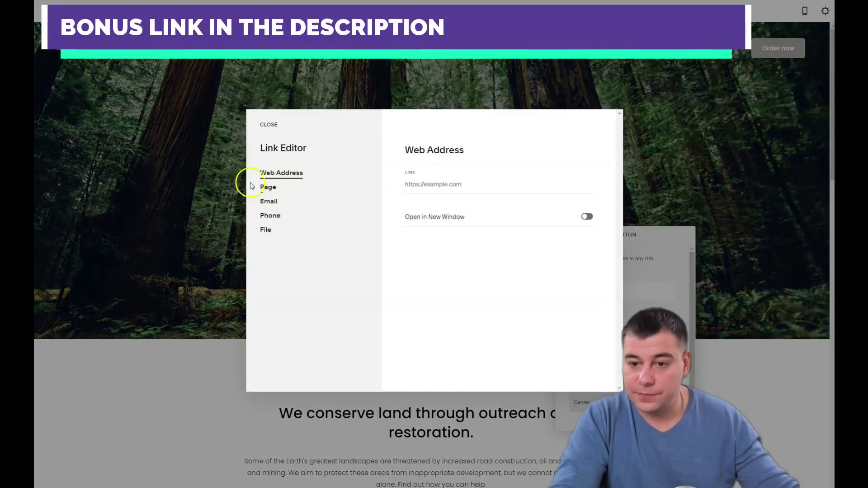
click(270, 217)
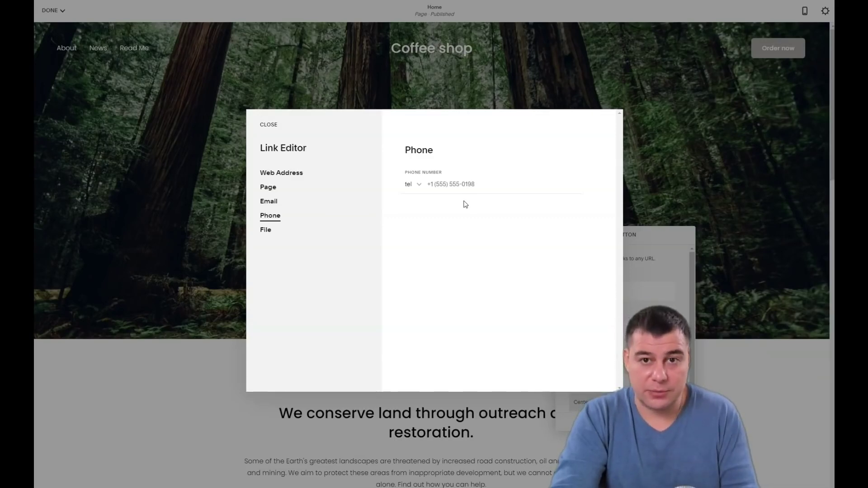
click(438, 184)
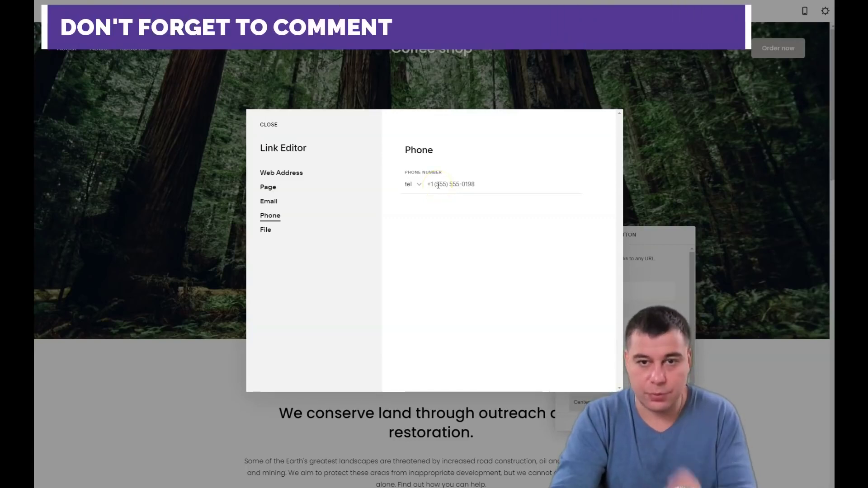
click(434, 190)
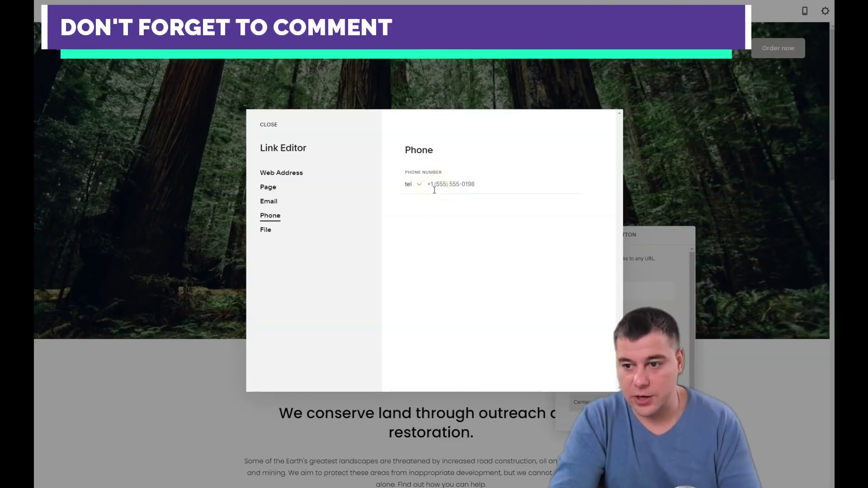
click(269, 202)
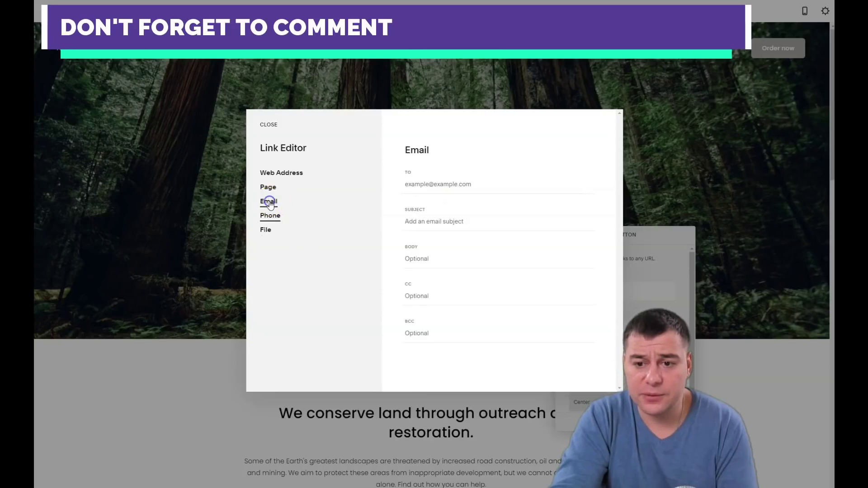
click(423, 187)
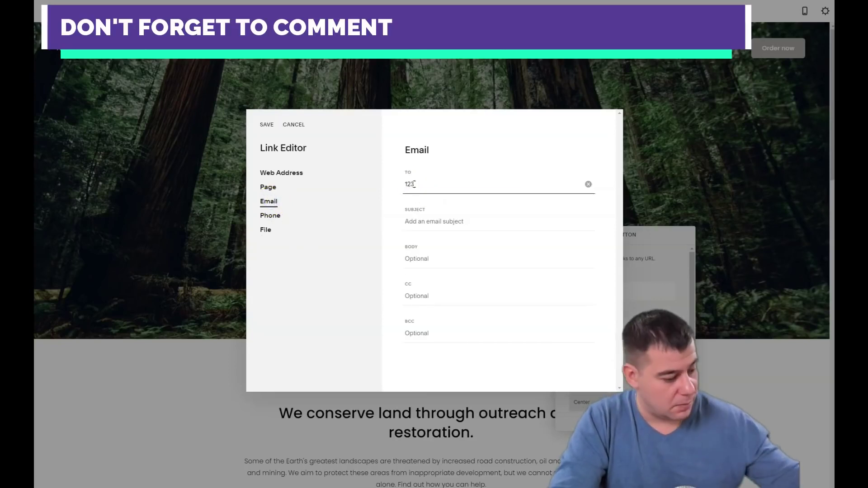
click(267, 124)
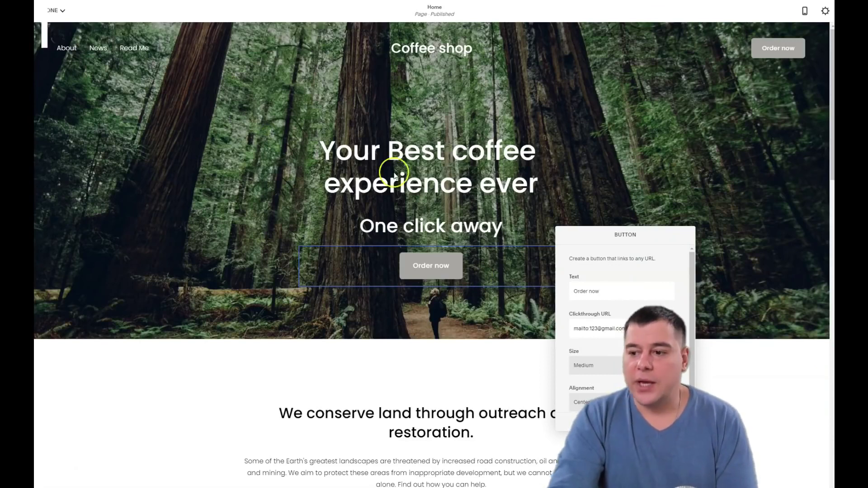
click(654, 169)
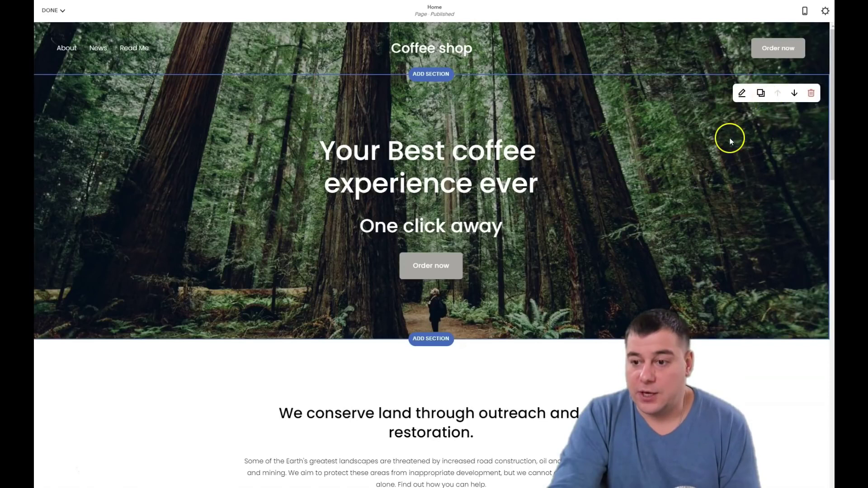
Try the hero section height options Small, Medium and Fill Screen, ending on Small.
click(742, 94)
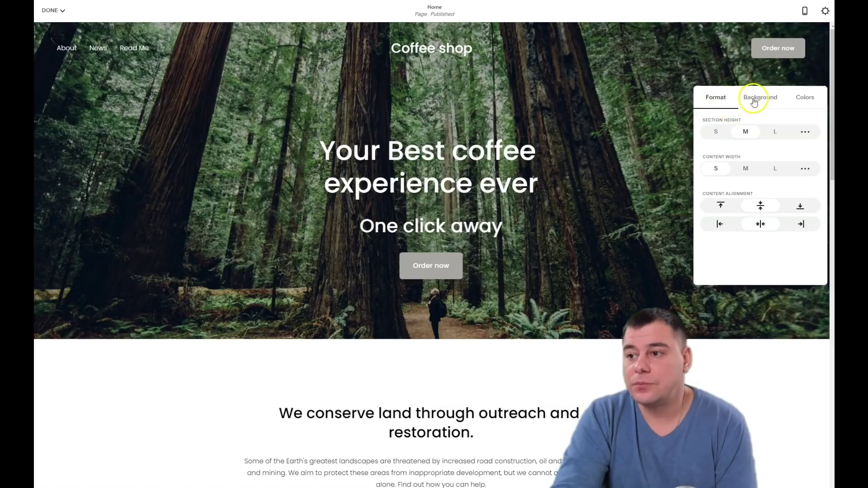
click(714, 132)
click(745, 131)
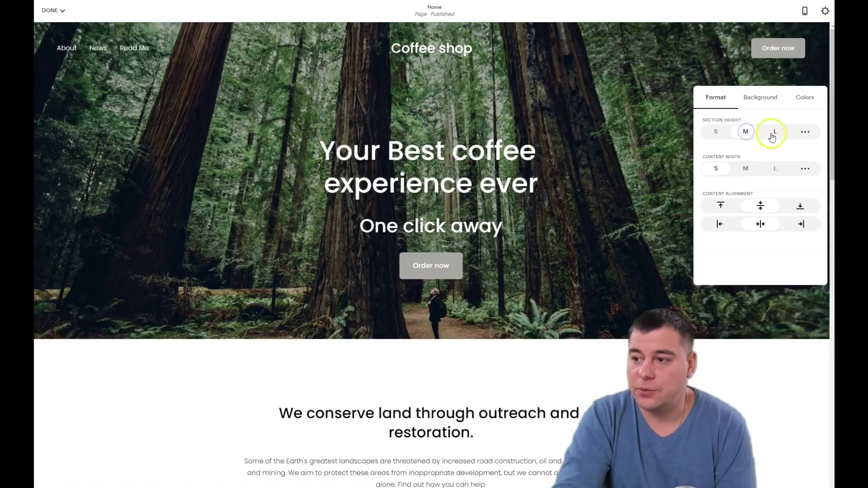
click(775, 132)
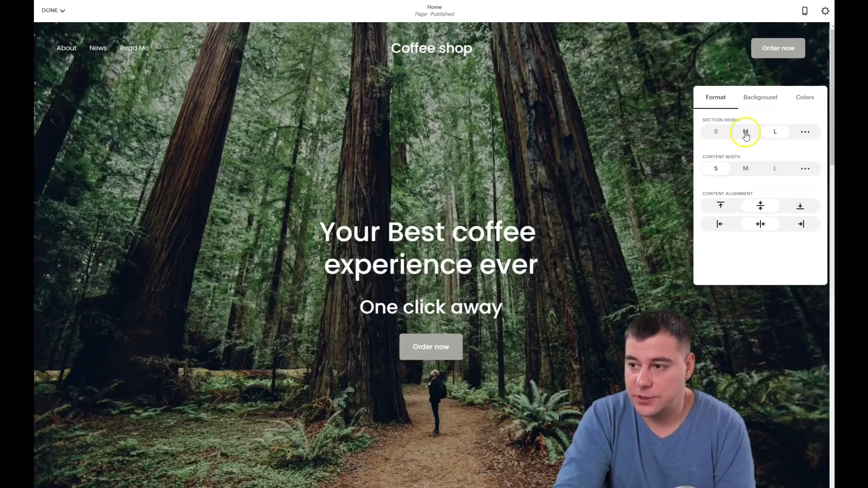
click(716, 132)
Set hero content width to Small, keep centred alignment, restore Medium height, and view the background settings.
click(775, 168)
scroll(760, 172, down, 1)
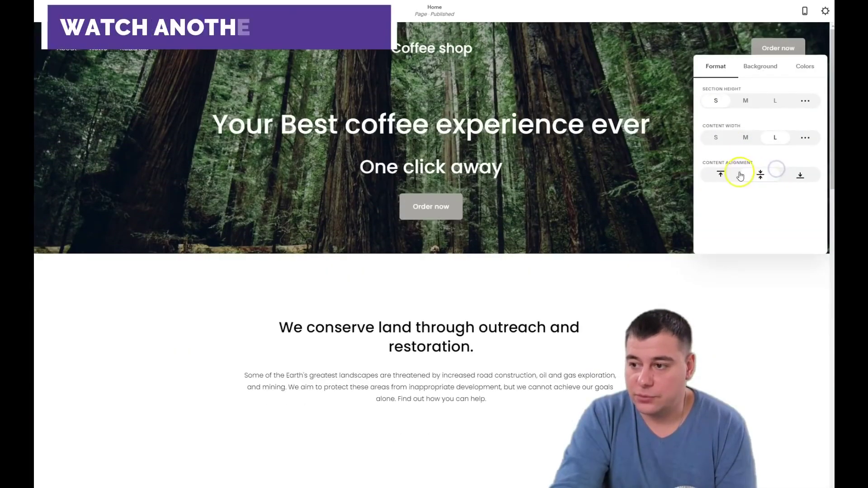
click(746, 137)
click(716, 137)
click(722, 173)
click(722, 194)
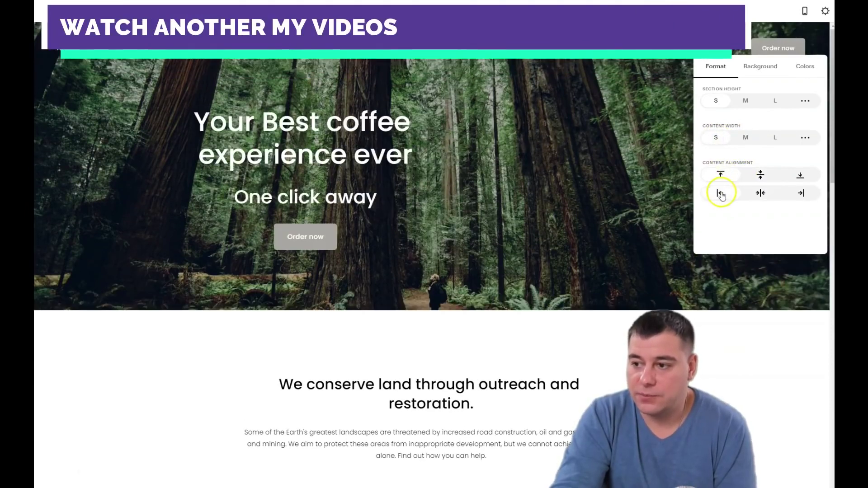
click(760, 174)
click(760, 193)
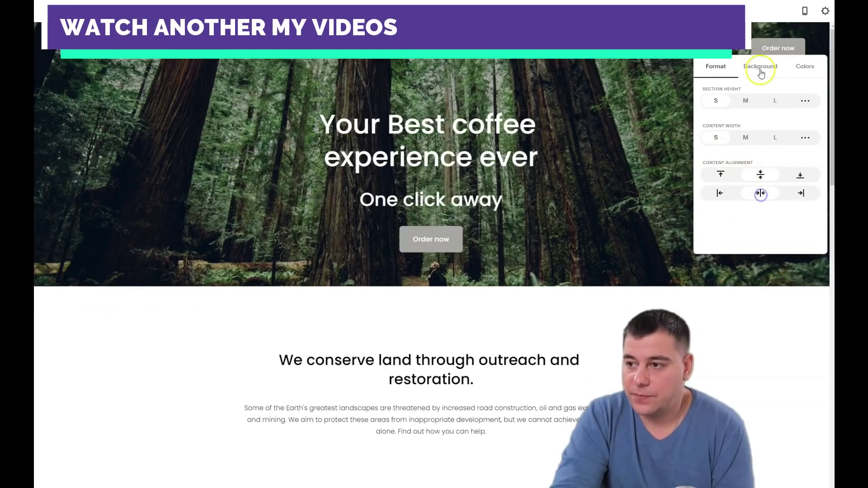
click(745, 101)
click(753, 71)
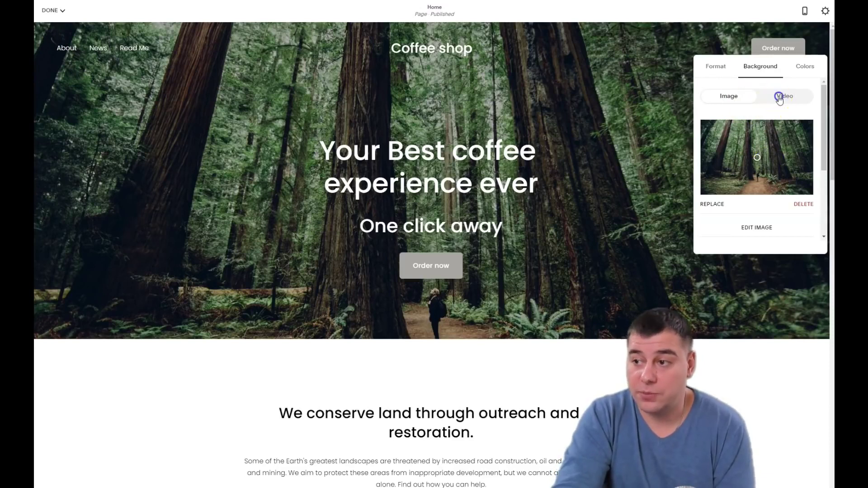
Replace the hero's forest background image with an uploaded coffee cup and beans photo.
click(779, 97)
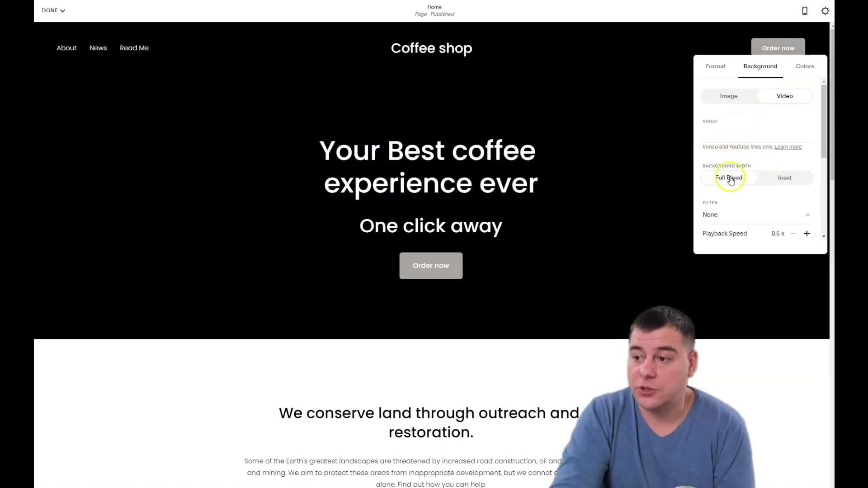
click(728, 95)
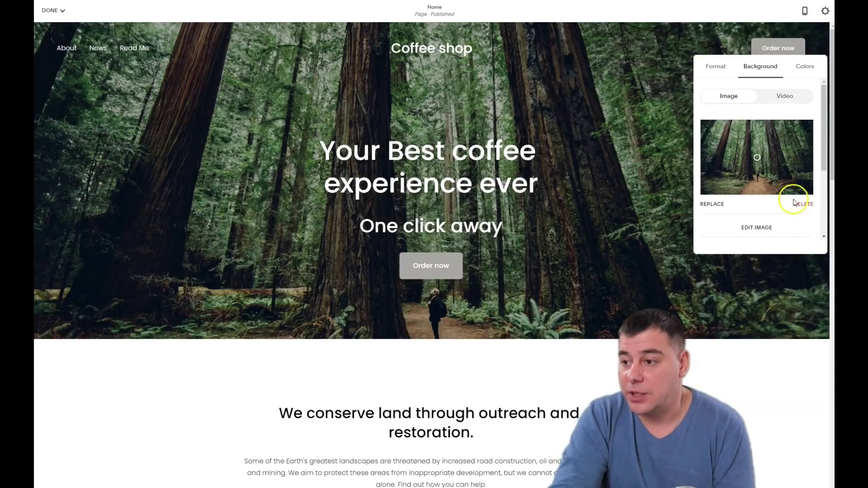
click(802, 205)
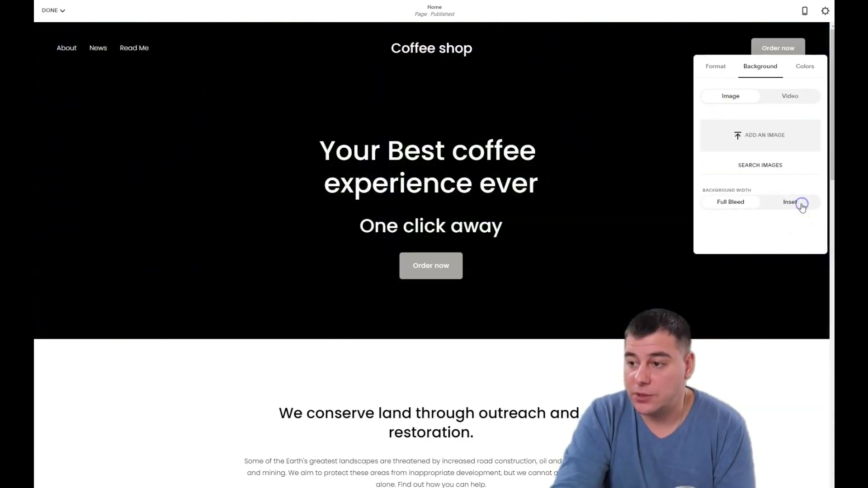
click(752, 138)
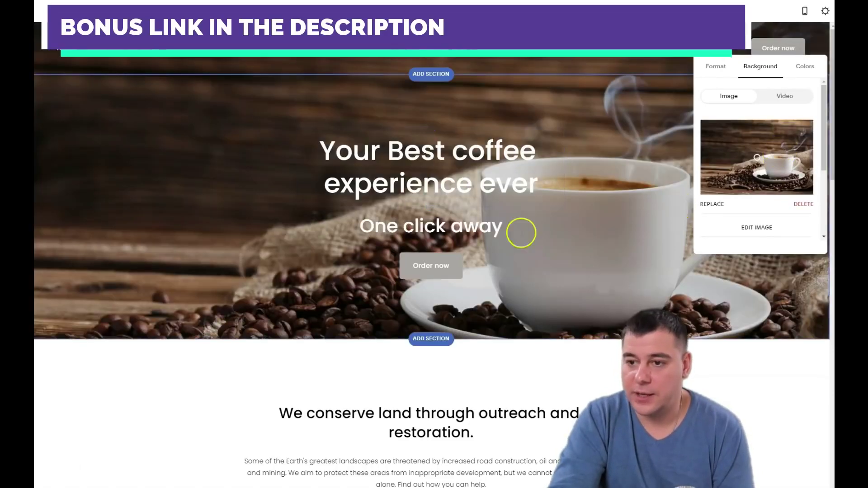
Align the hero headline, subtitle and Order now button left and top, leaving the section at Medium height.
click(715, 67)
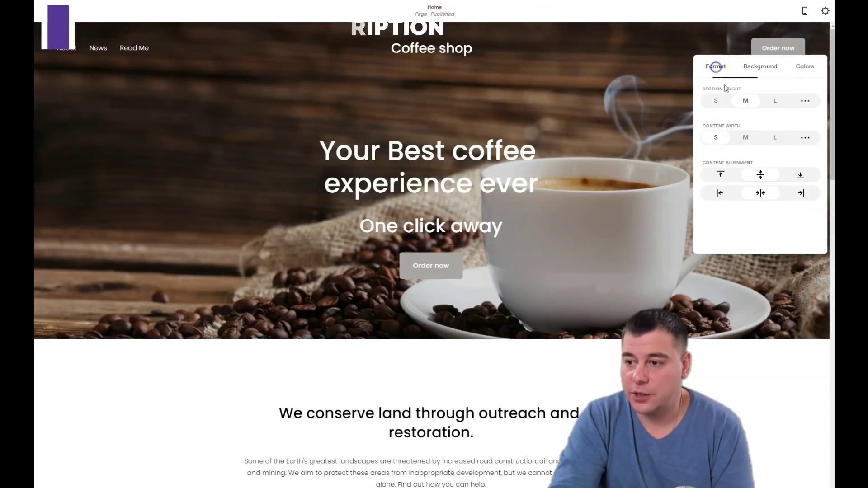
click(775, 101)
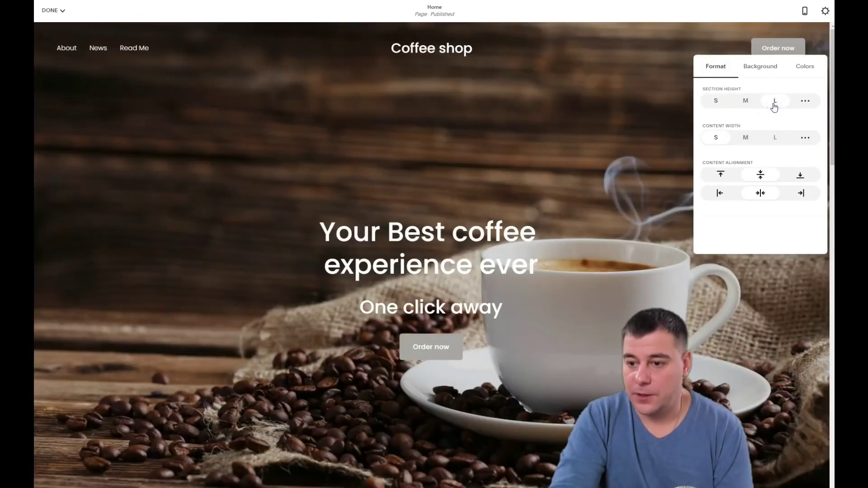
click(721, 193)
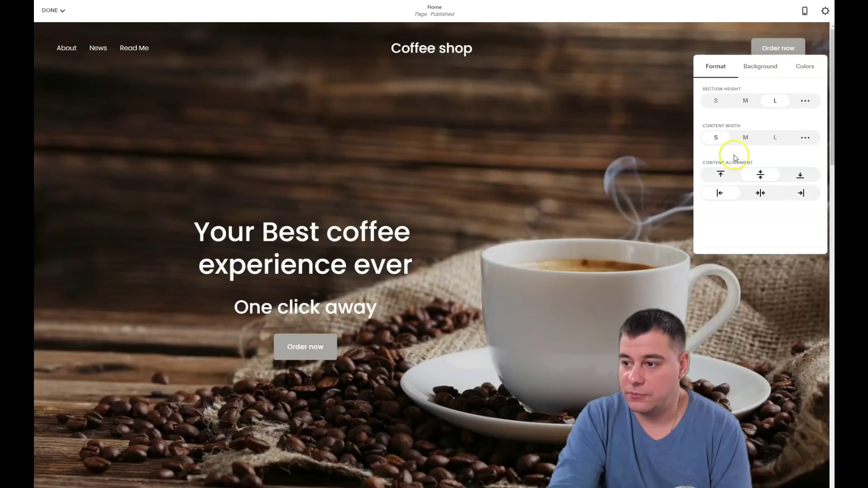
click(722, 176)
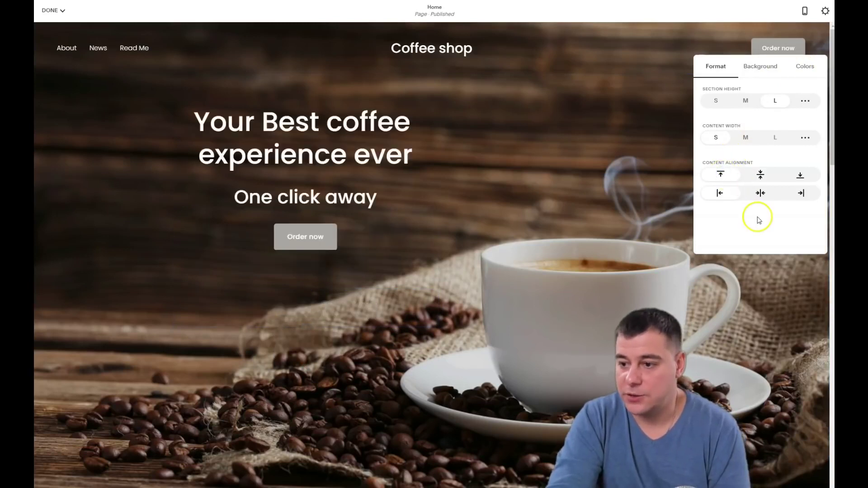
click(746, 100)
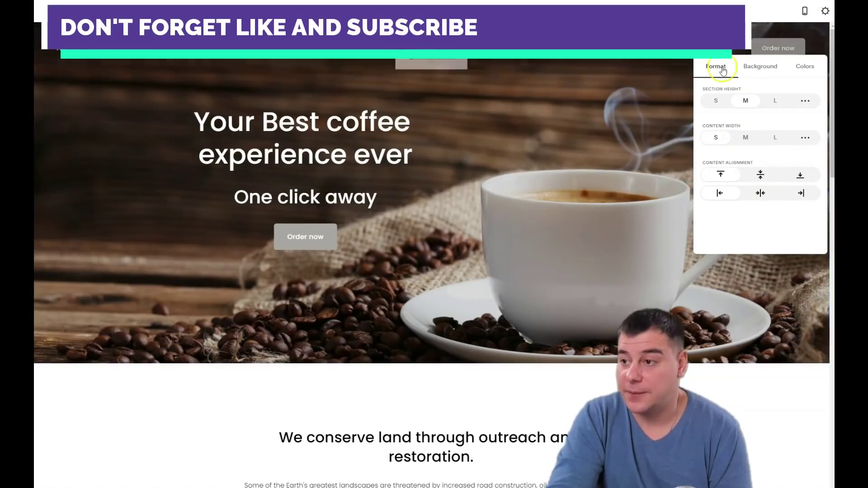
Close the hero section settings, review the page, and start a new section below the hero.
click(645, 120)
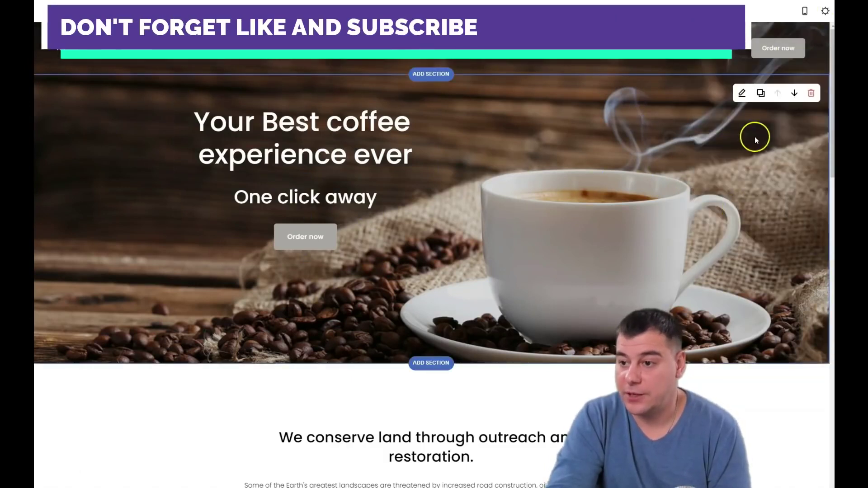
scroll(458, 186, down, 3)
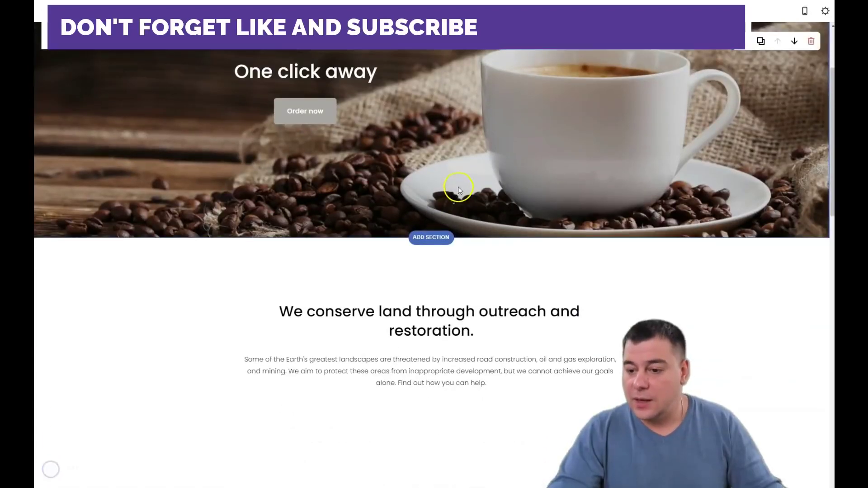
scroll(457, 186, down, 3)
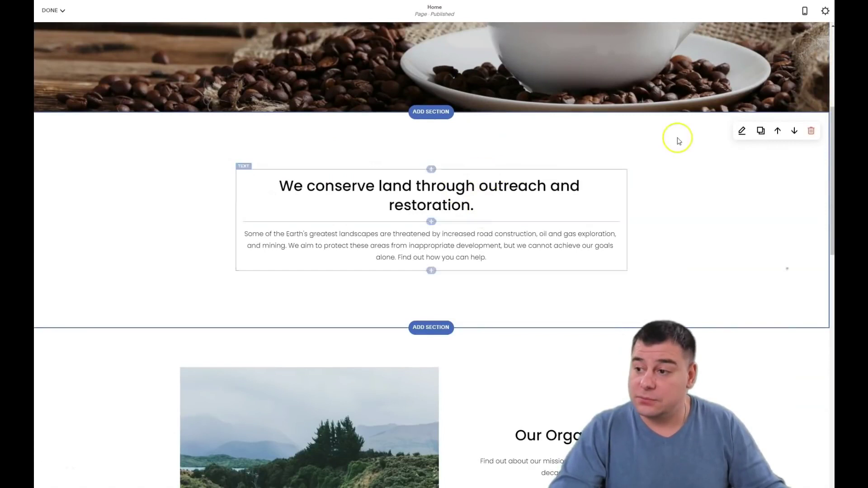
scroll(405, 236, up, 6)
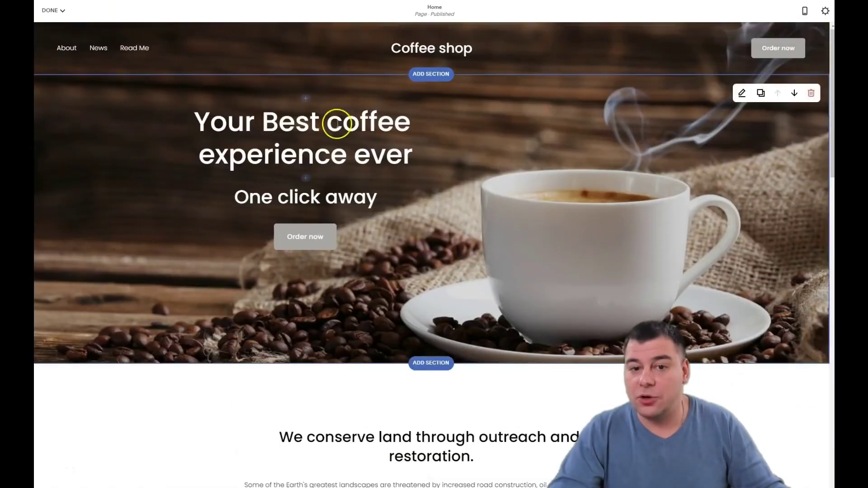
scroll(501, 254, down, 6)
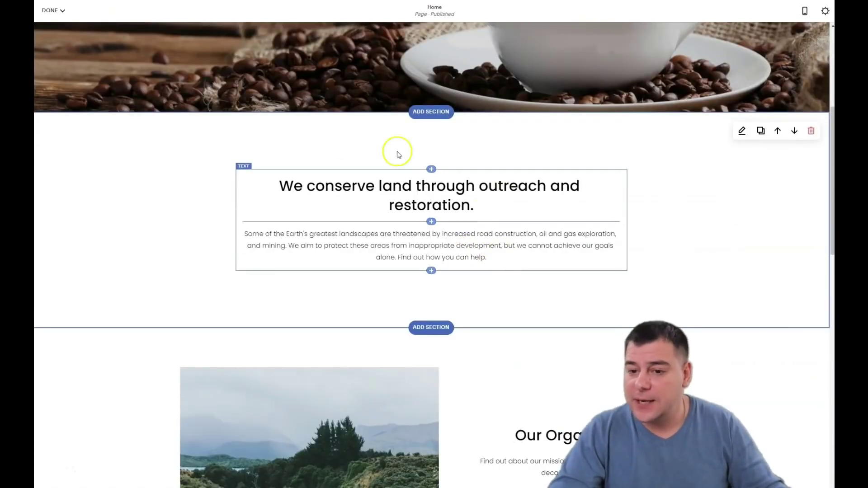
scroll(438, 142, up, 6)
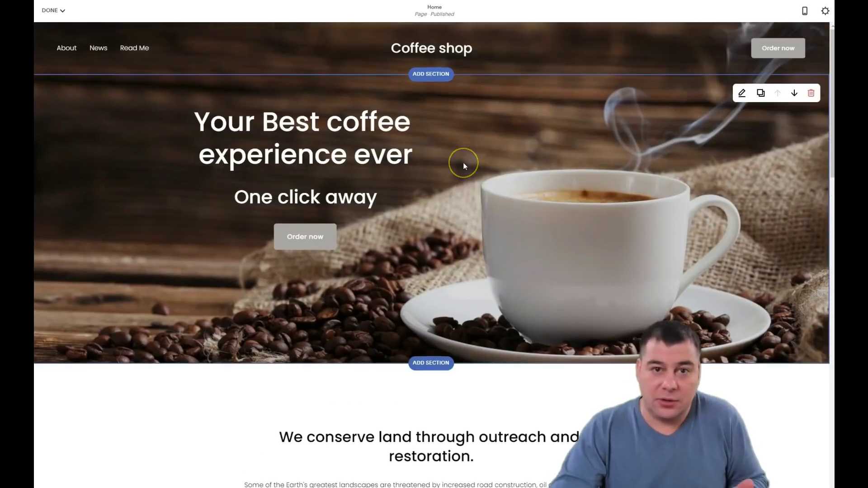
scroll(463, 166, down, 4)
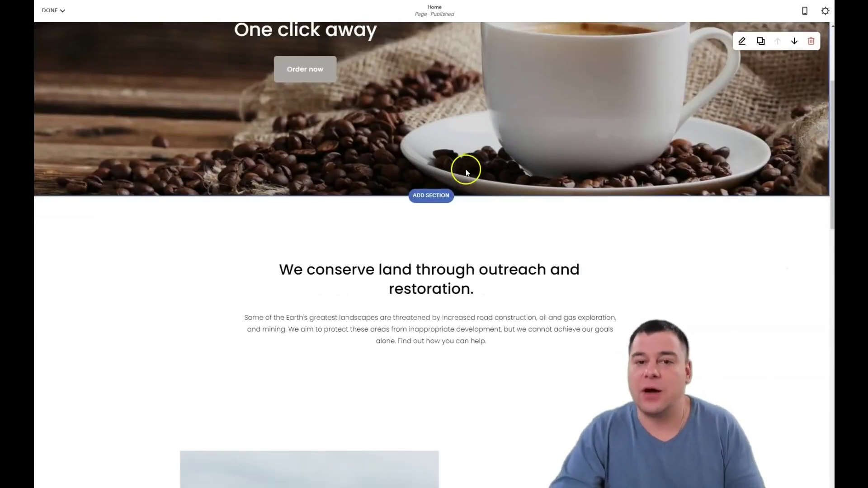
scroll(466, 169, up, 4)
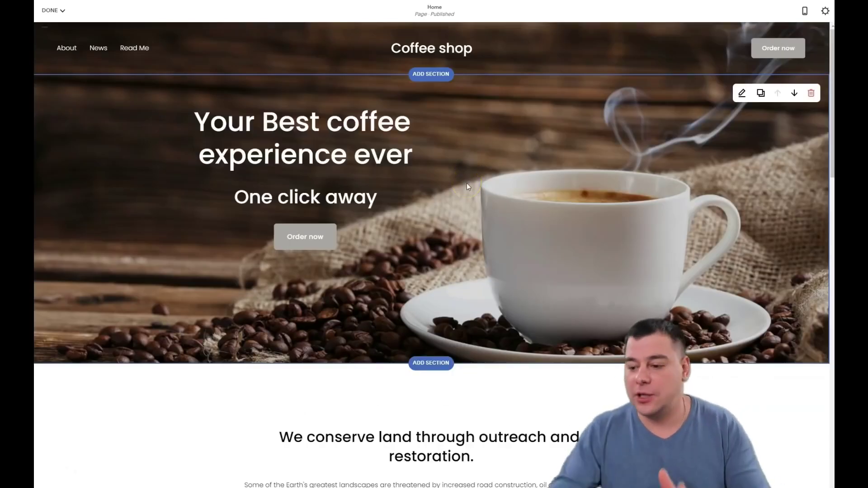
scroll(476, 183, down, 4)
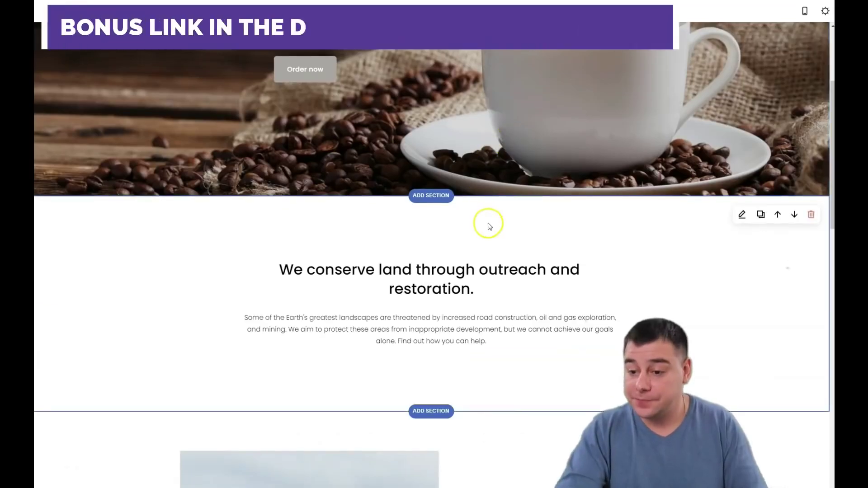
scroll(415, 293, down, 3)
scroll(475, 257, up, 5)
scroll(474, 236, down, 4)
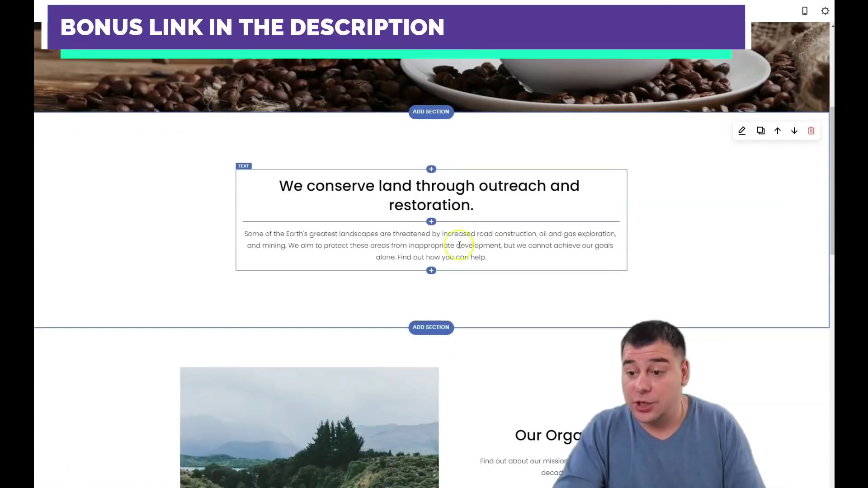
click(427, 113)
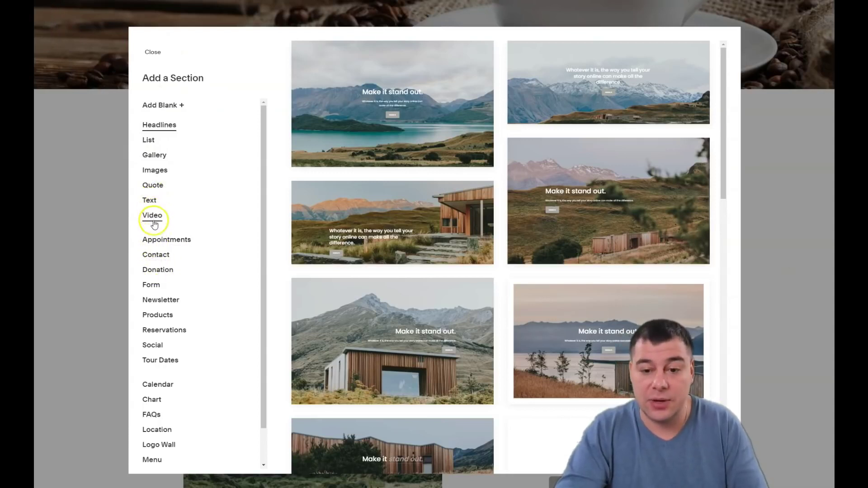
Preview the Video section layouts, then dismiss the picker without adding a section.
click(154, 222)
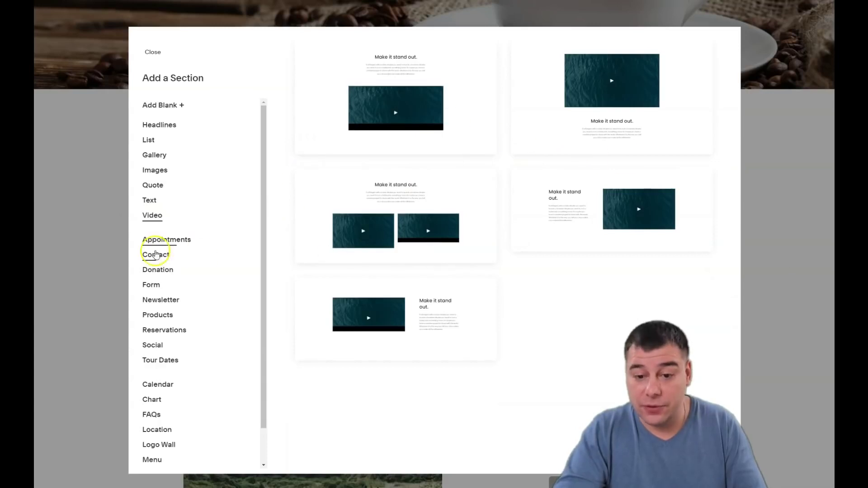
click(151, 60)
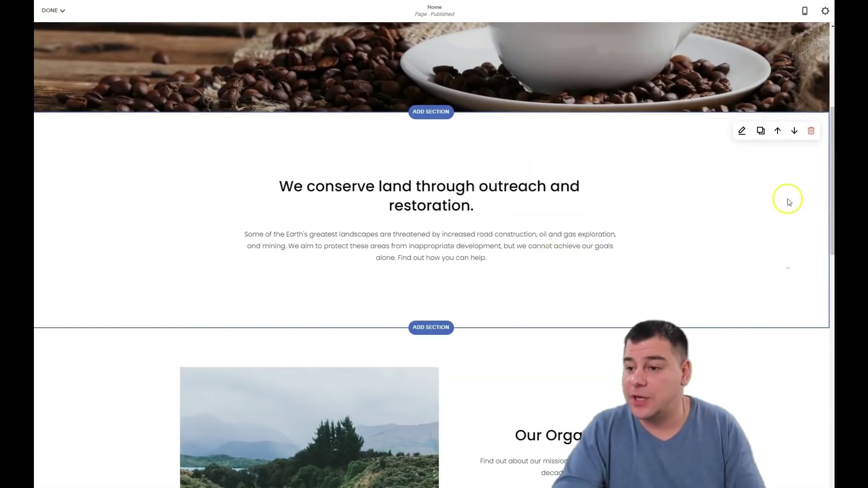
Replace the 'We conserve land' heading with 'Our Coffee shop works 24/7' and select the paragraph below.
click(485, 211)
drag(479, 211, 278, 183)
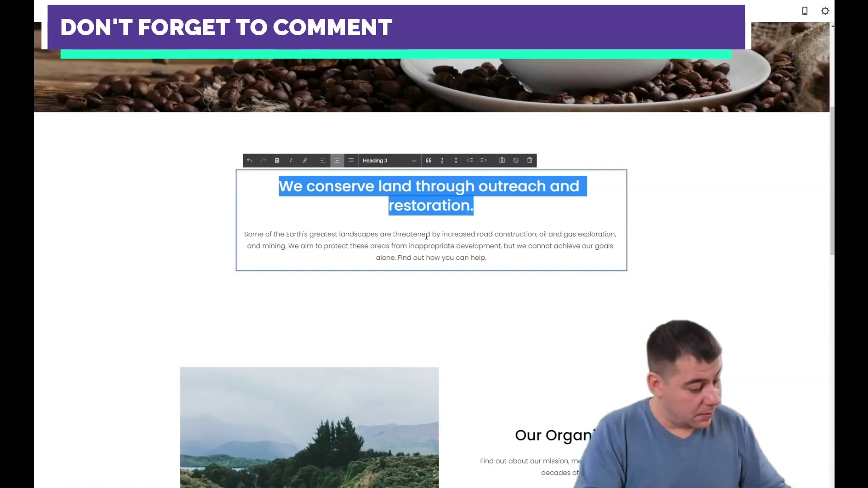
text(oUR cOFFEE)
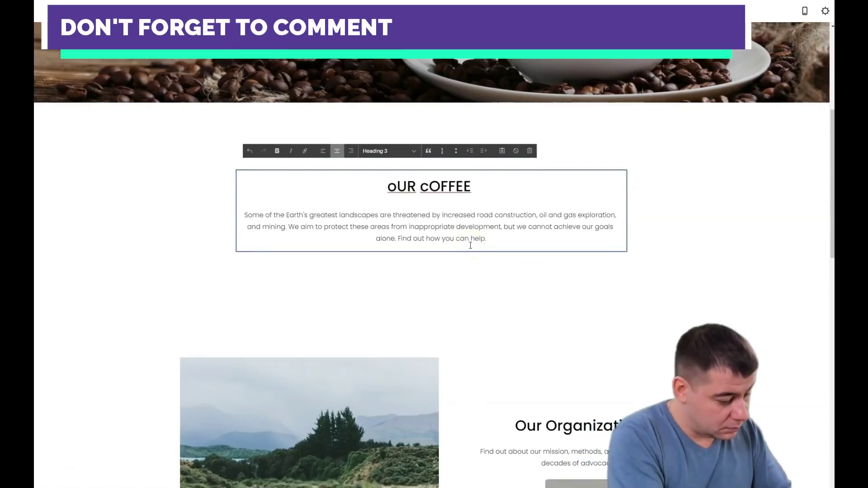
text( SHOP WORKS 47/)
key(BackSpace)
key(BackSpace)
key(BackSpace)
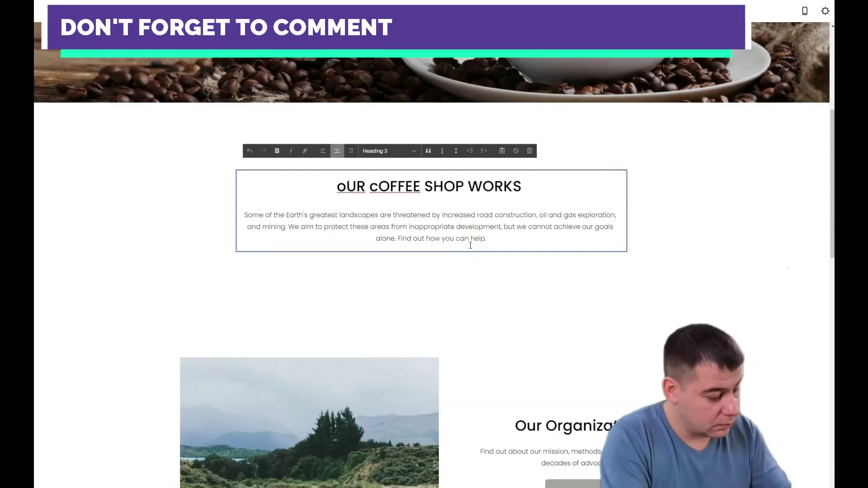
text(24/7)
key(shift+Home)
key(BackSpace)
text(Our Coffee shop works 24/7)
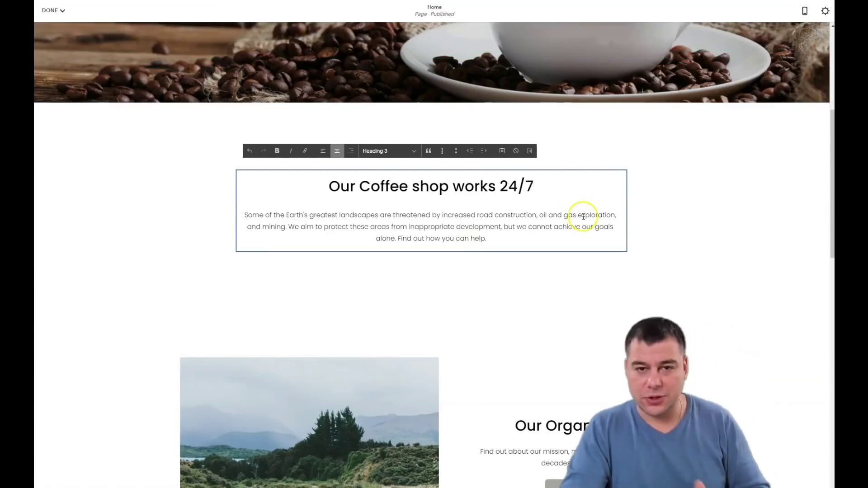
drag(490, 238, 241, 211)
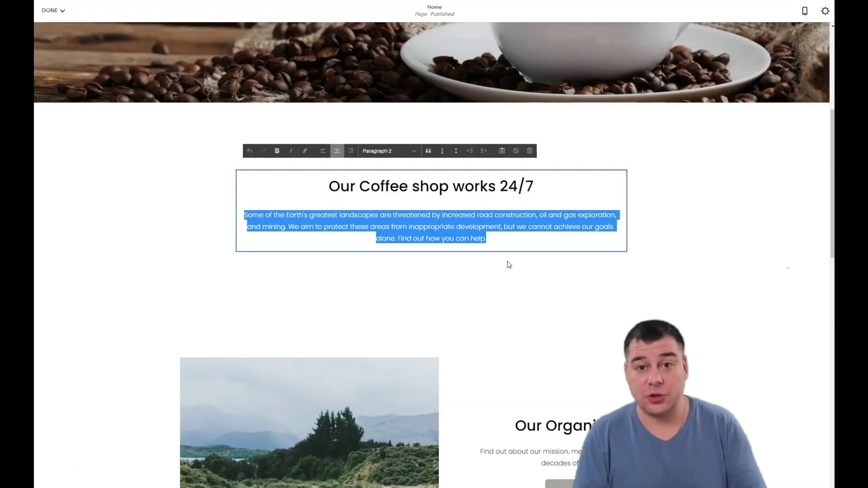
Change the paragraph to 'Order delivery' in Paragraph 1, and make the 24/7 heading Heading 2.
text(Order delivery)
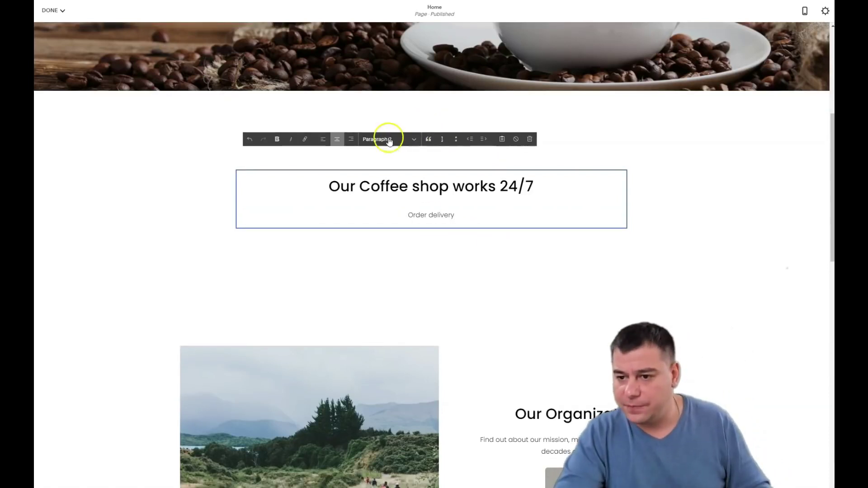
click(414, 140)
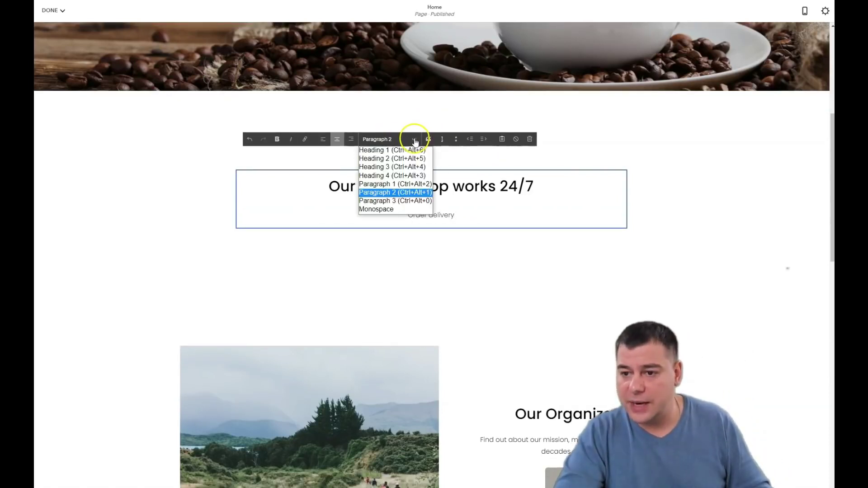
click(402, 184)
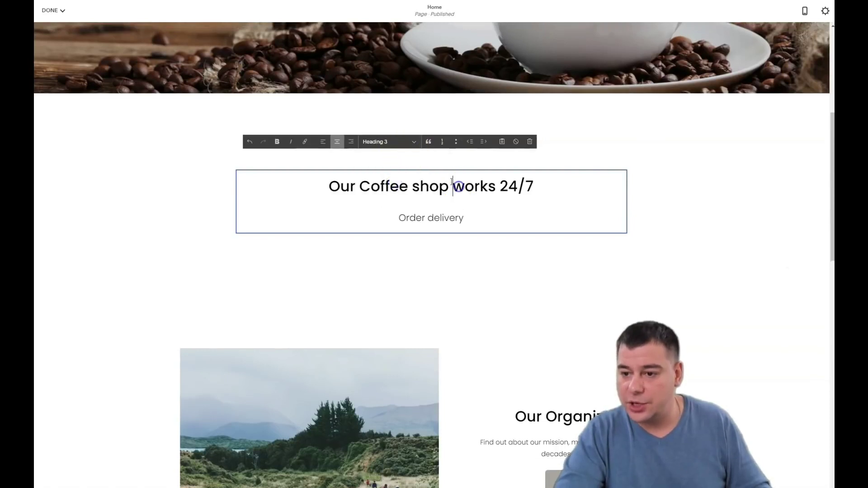
click(414, 141)
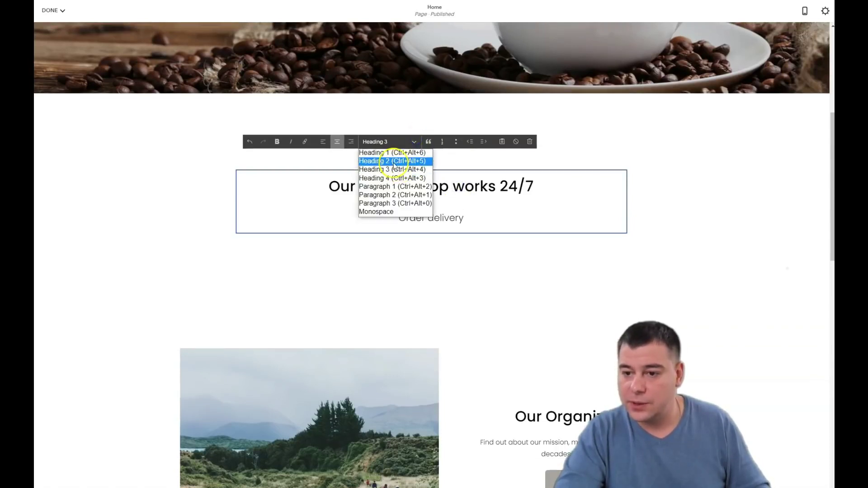
click(394, 162)
click(490, 269)
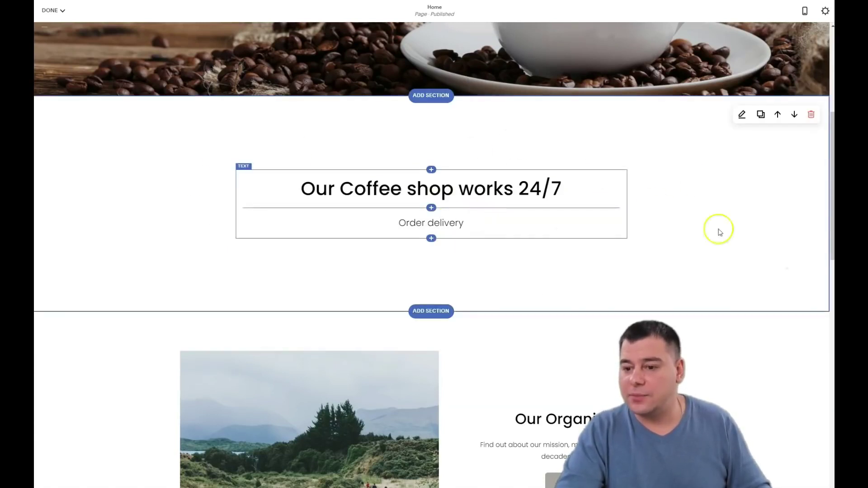
Try Black Minimal and Black Bold on the 24/7 section, settling on the Dark Bold theme.
click(742, 115)
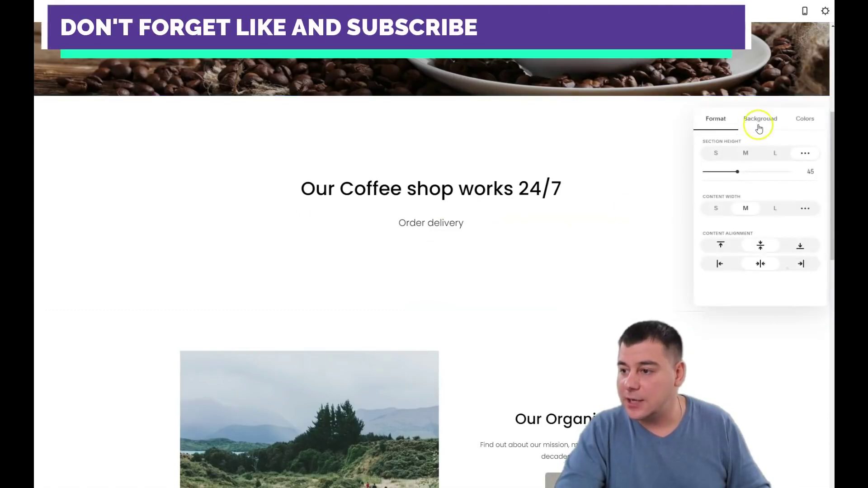
click(804, 119)
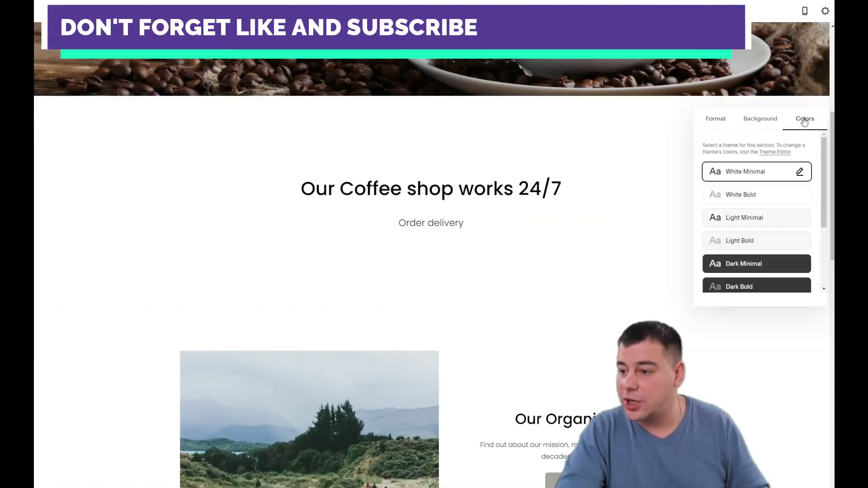
scroll(742, 259, down, 1)
scroll(760, 176, up, 1)
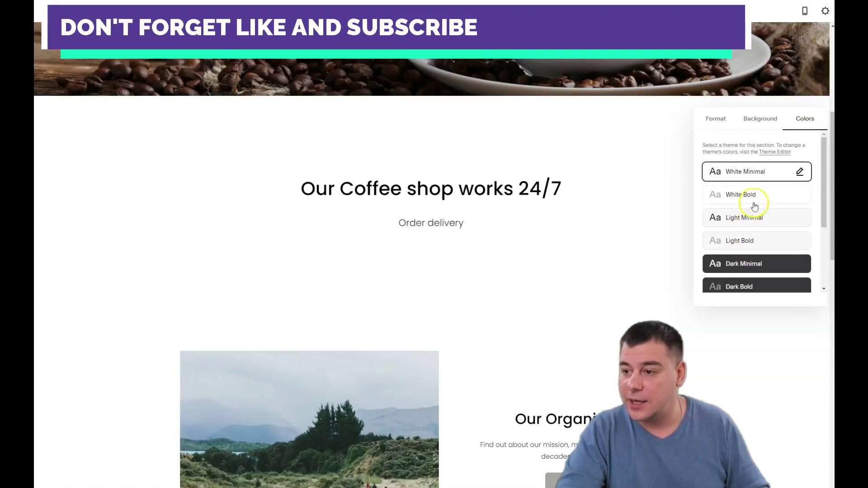
scroll(756, 204, down, 3)
click(752, 206)
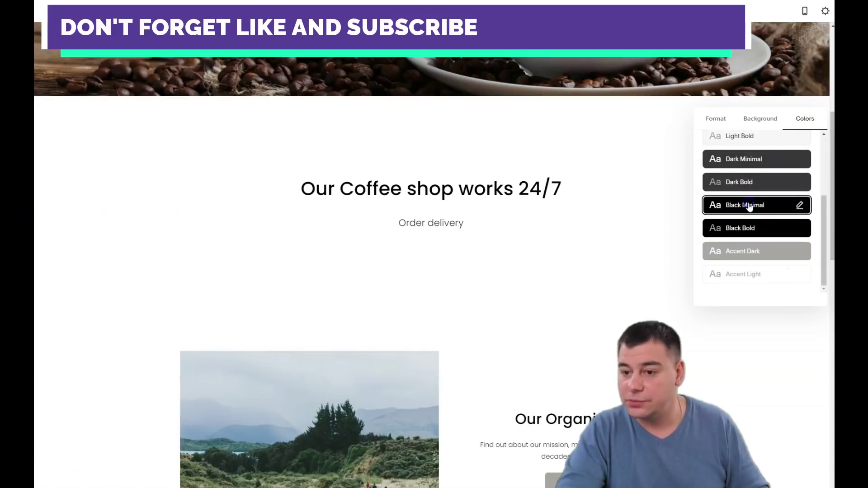
click(751, 230)
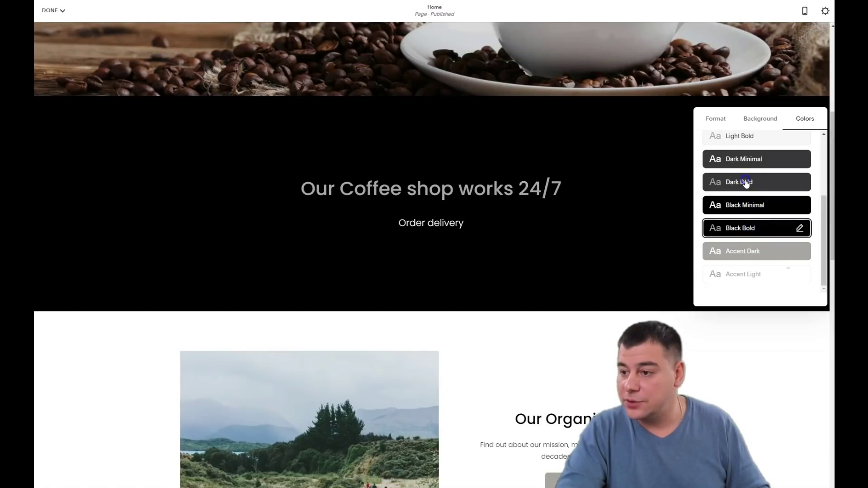
click(746, 183)
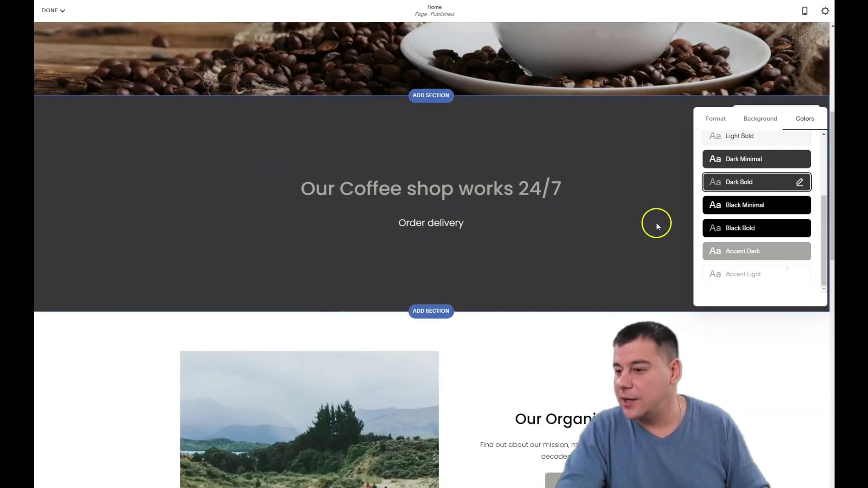
scroll(654, 230, up, 6)
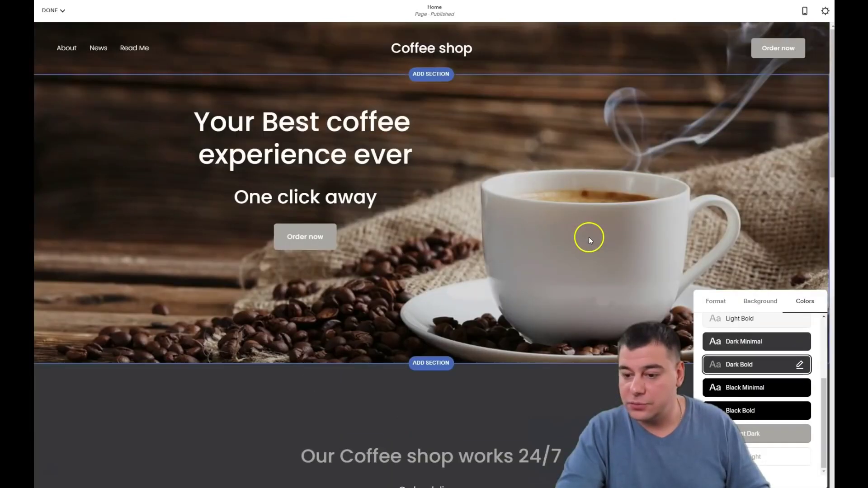
scroll(589, 237, down, 4)
scroll(550, 237, down, 6)
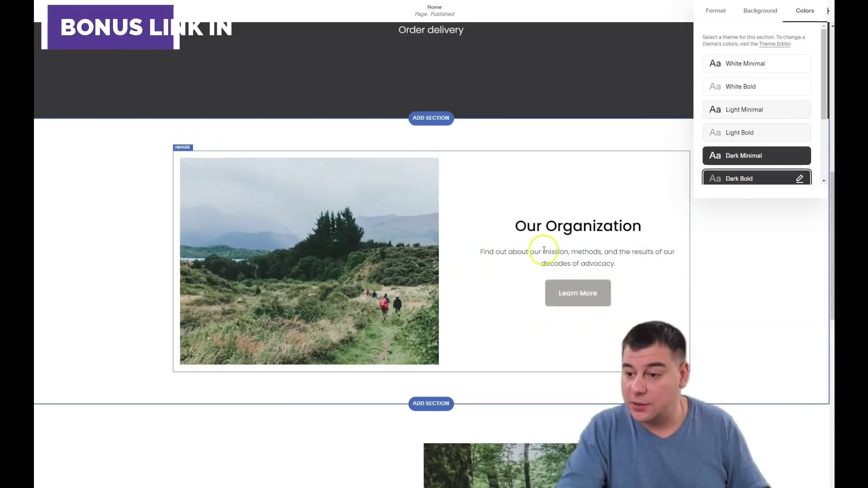
Scroll down past Take Action to Subscribe, then back up to the Our Organization image block.
scroll(556, 298, down, 1)
scroll(565, 244, down, 4)
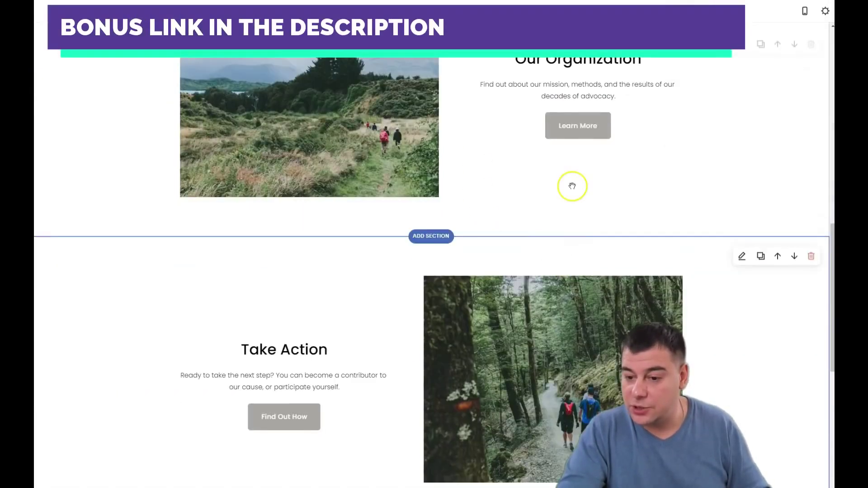
scroll(394, 361, down, 6)
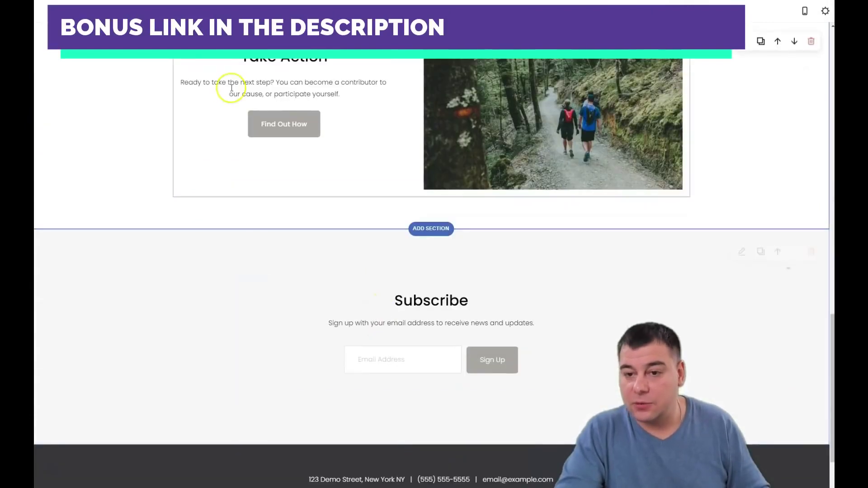
scroll(377, 209, up, 8)
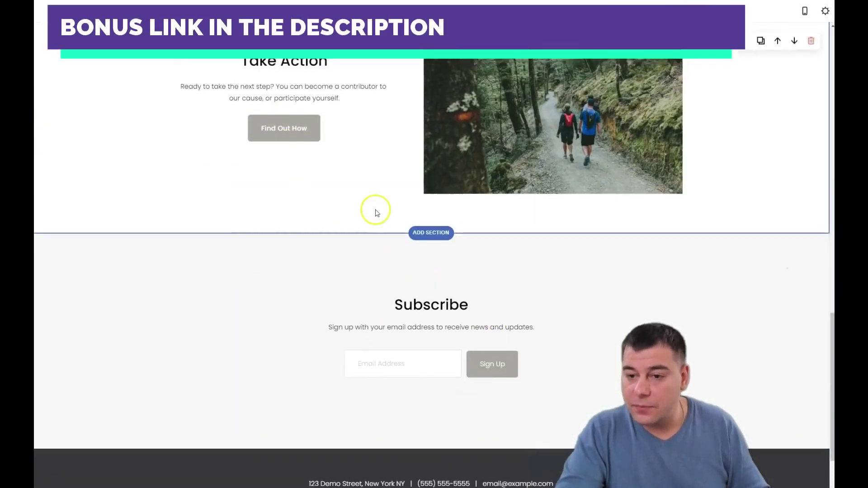
scroll(144, 163, up, 2)
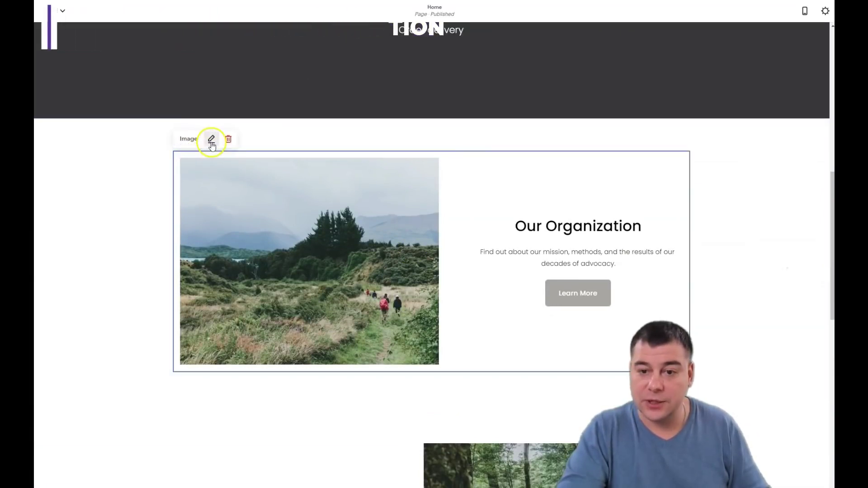
Try Card, Poster, Overlap and Collage designs on the Our Organization image block, then choose Stack.
click(211, 139)
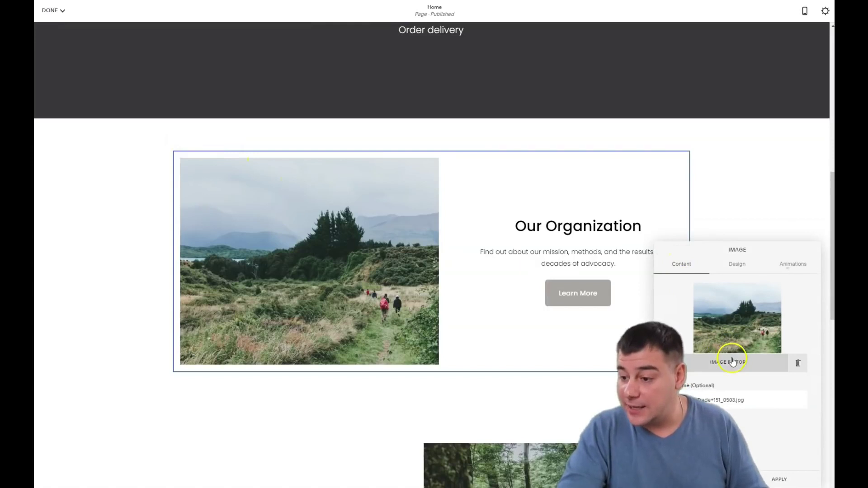
click(739, 265)
click(771, 324)
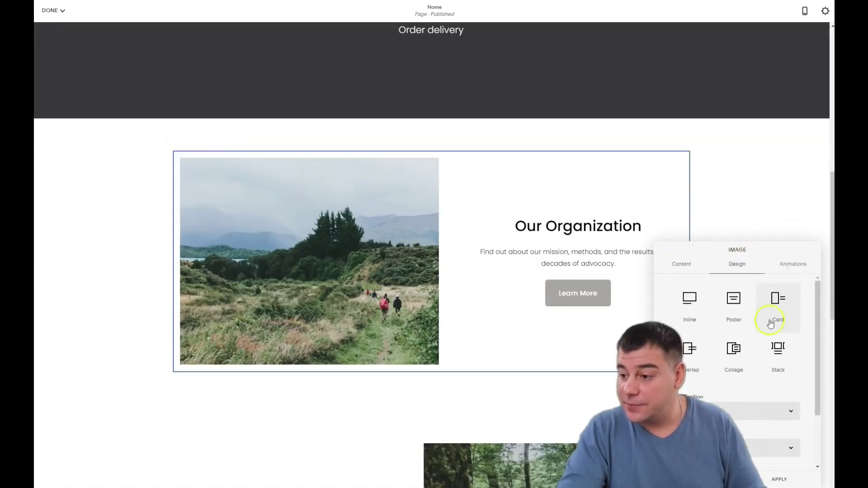
click(738, 309)
scroll(560, 293, down, 5)
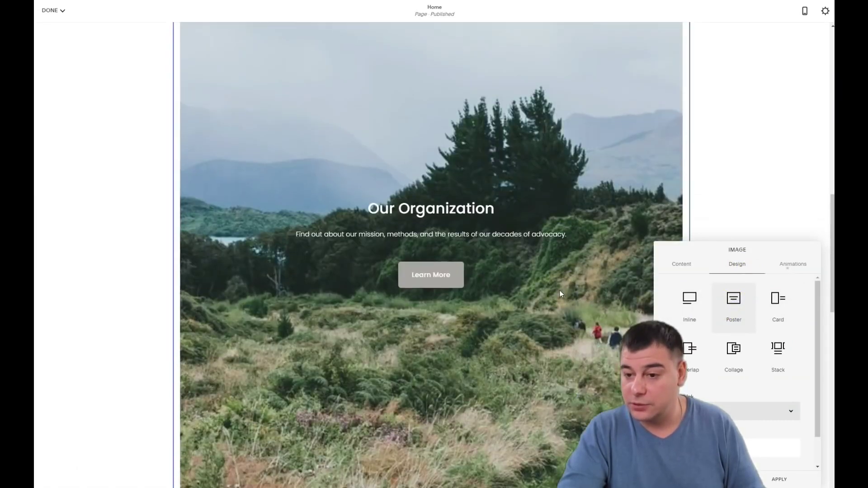
click(690, 351)
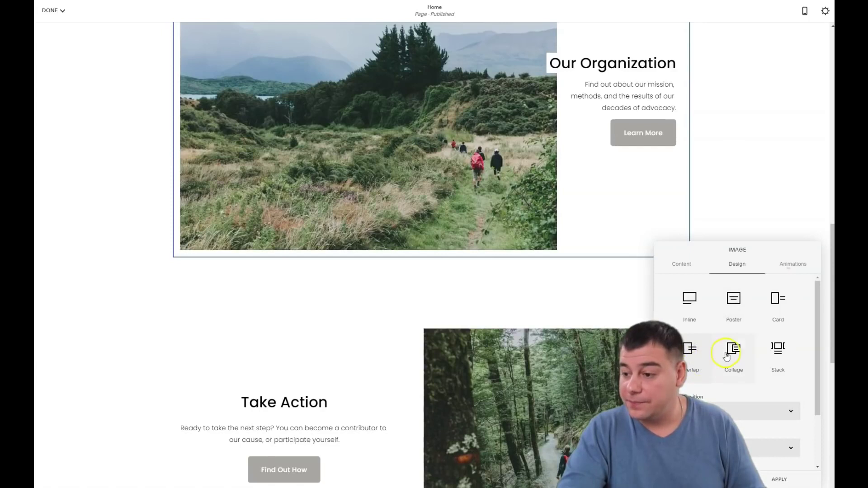
click(739, 352)
click(782, 357)
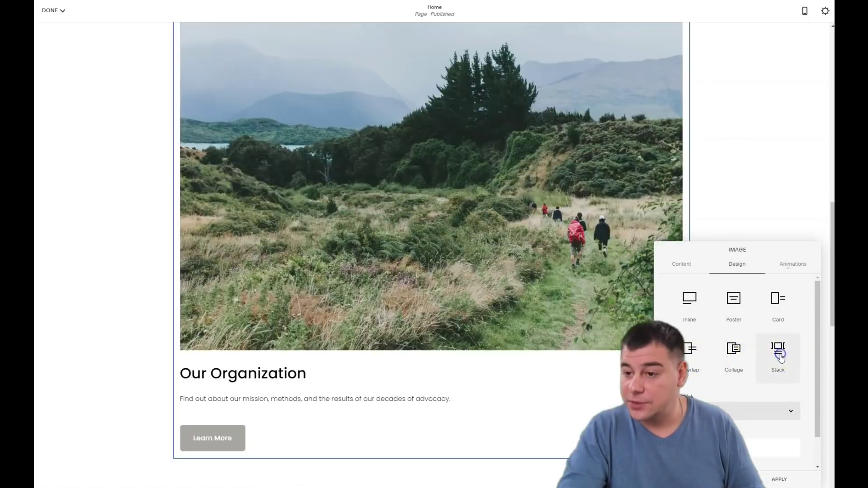
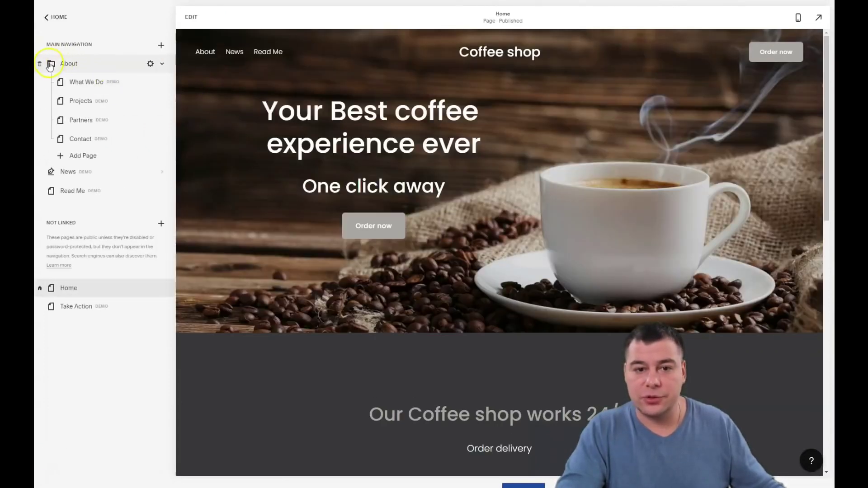
Delete the About and News demo pages.
click(40, 66)
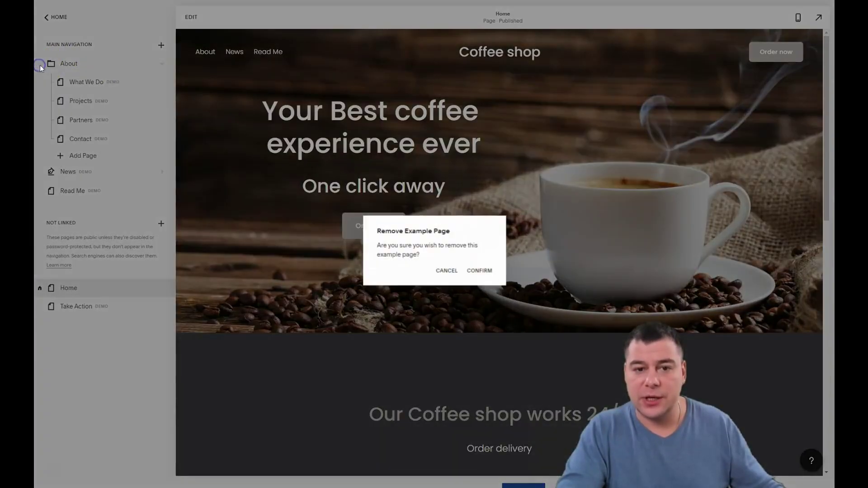
click(477, 269)
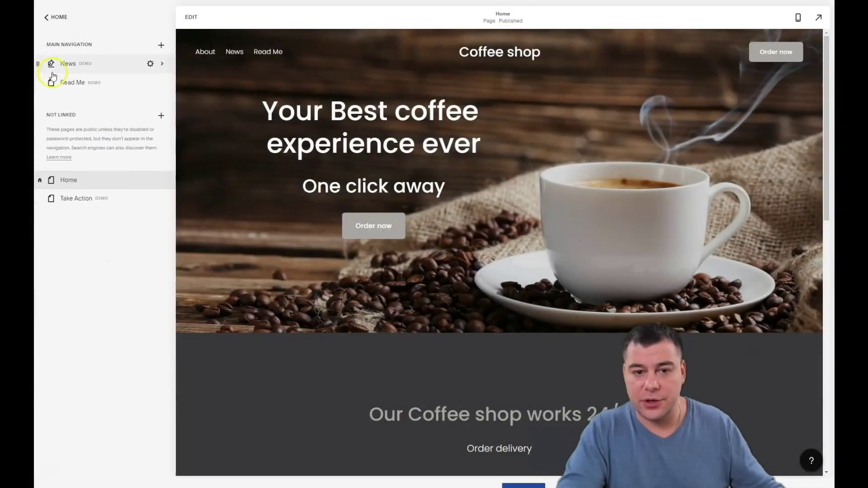
click(40, 66)
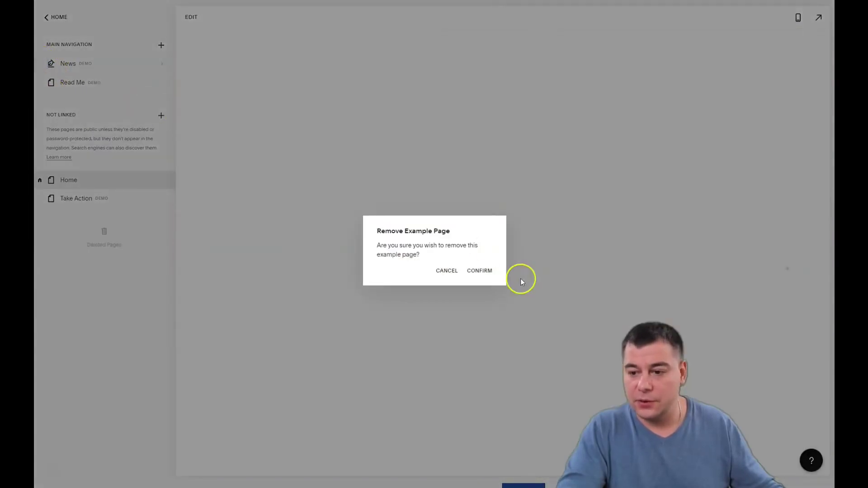
click(481, 271)
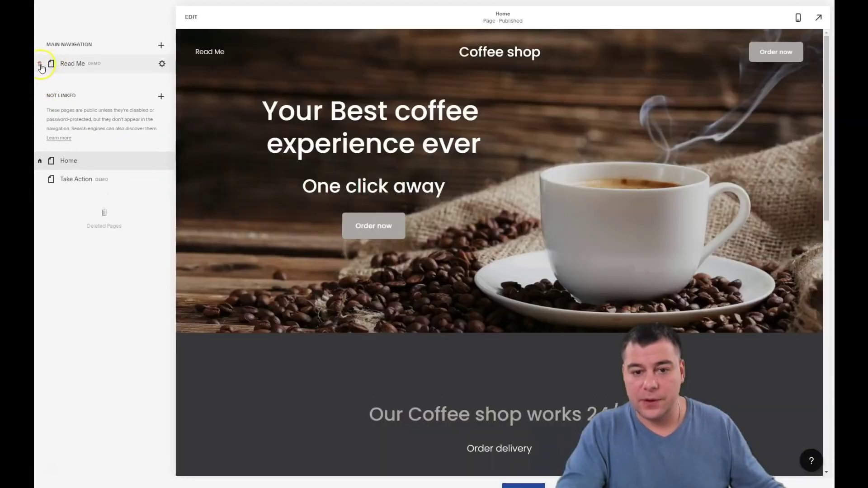
Delete Read Me and Take Action, move Home into Main Navigation, and preview the mobile layout.
click(40, 65)
click(481, 270)
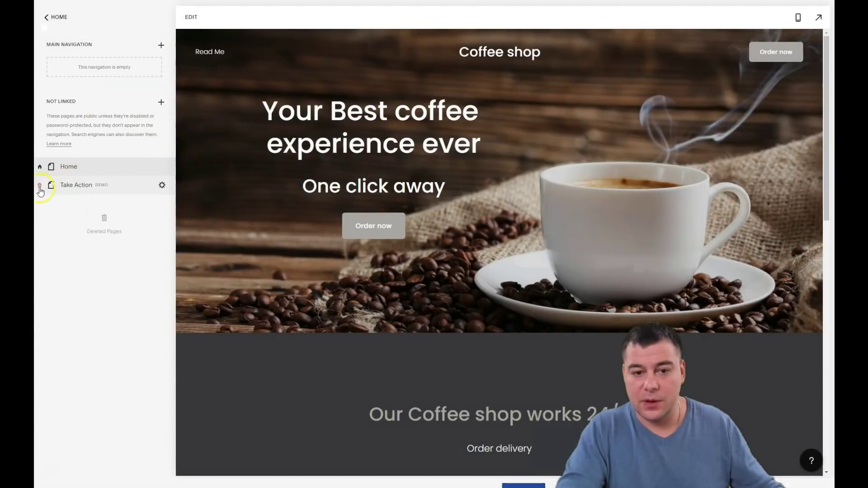
click(40, 186)
click(479, 270)
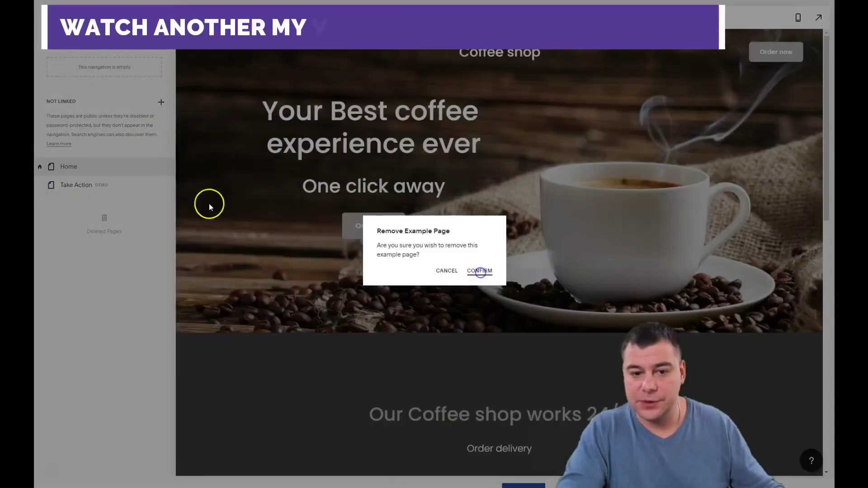
drag(64, 167, 58, 67)
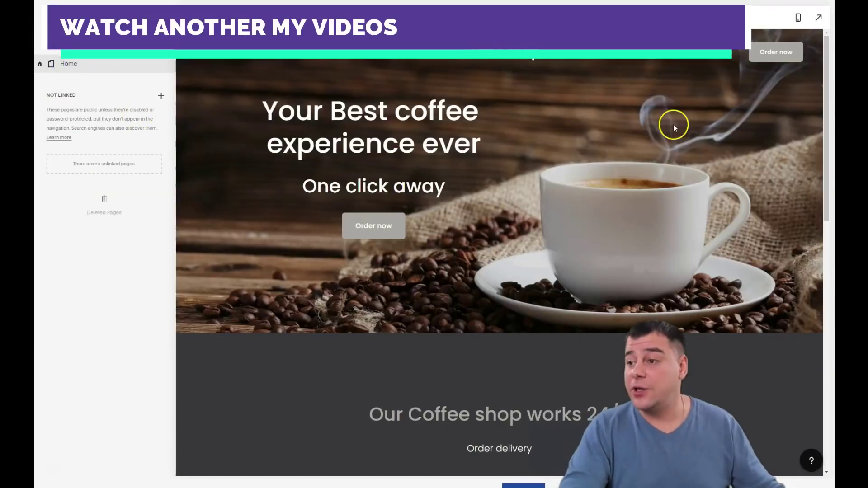
click(798, 18)
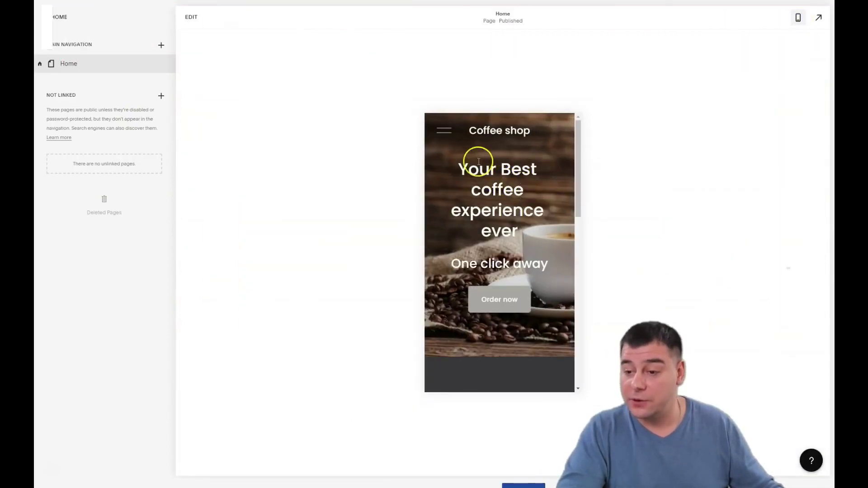
scroll(496, 233, down, 10)
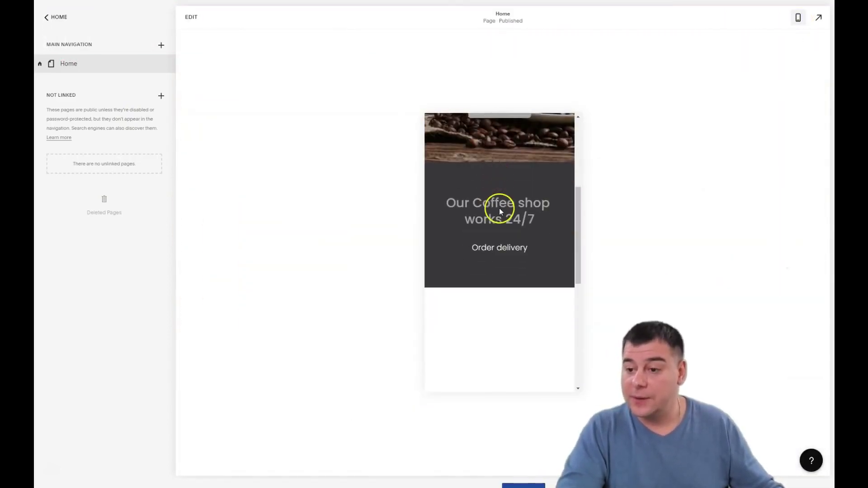
scroll(500, 207, down, 4)
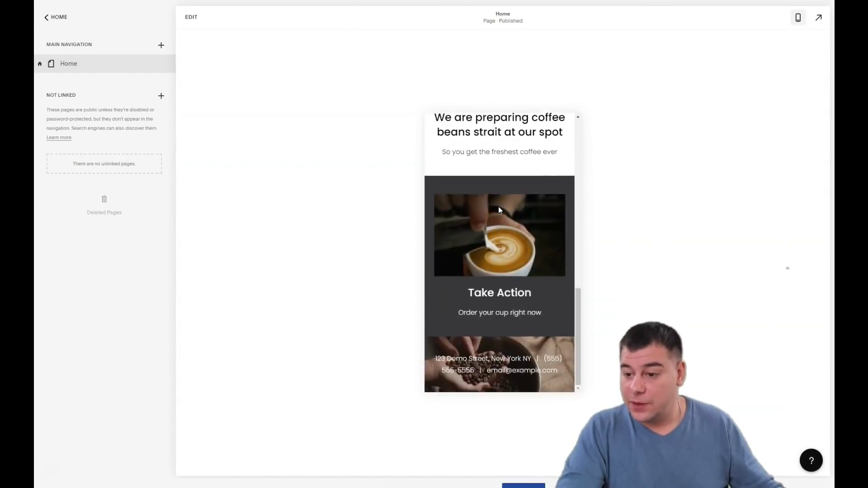
scroll(499, 208, up, 8)
scroll(498, 208, up, 3)
drag(489, 247, 514, 194)
scroll(494, 178, down, 5)
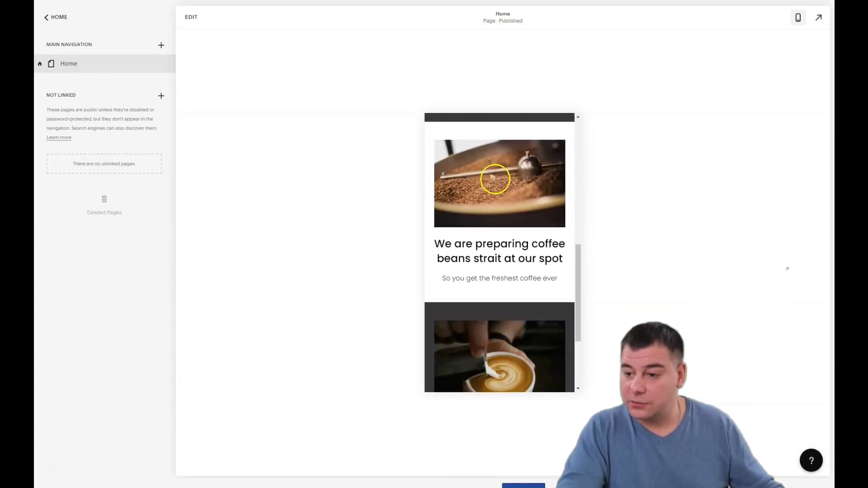
scroll(503, 281, up, 8)
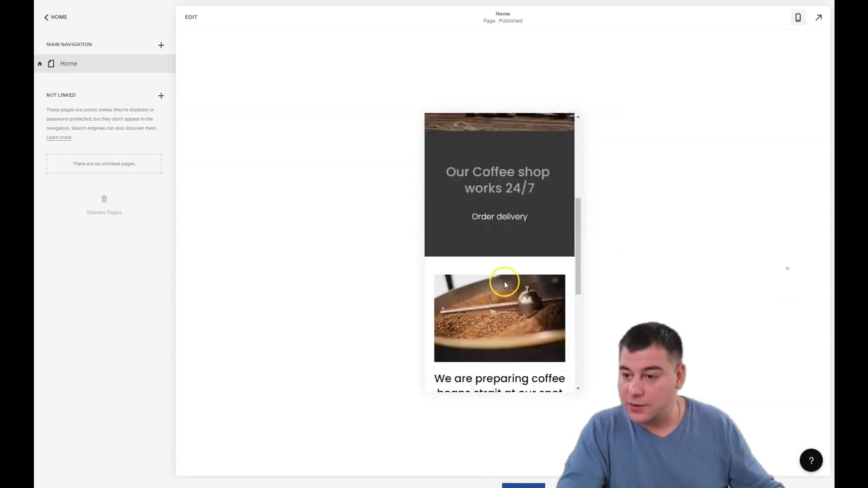
scroll(504, 279, down, 6)
scroll(505, 278, up, 6)
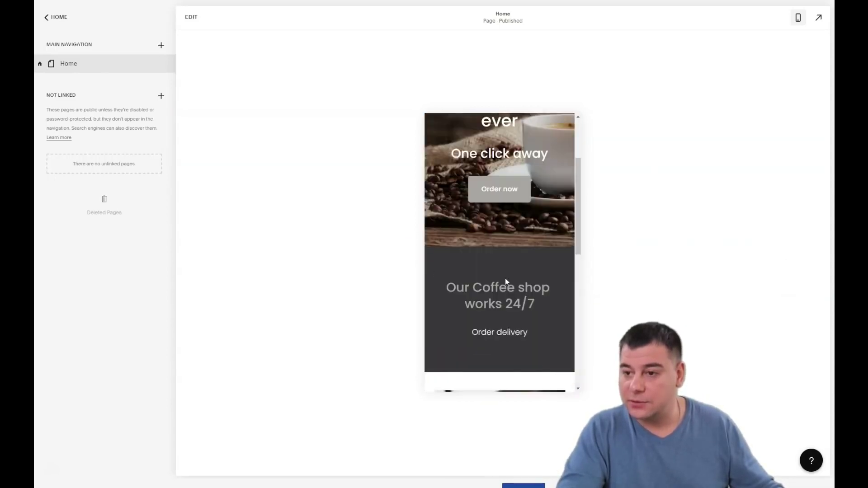
click(798, 18)
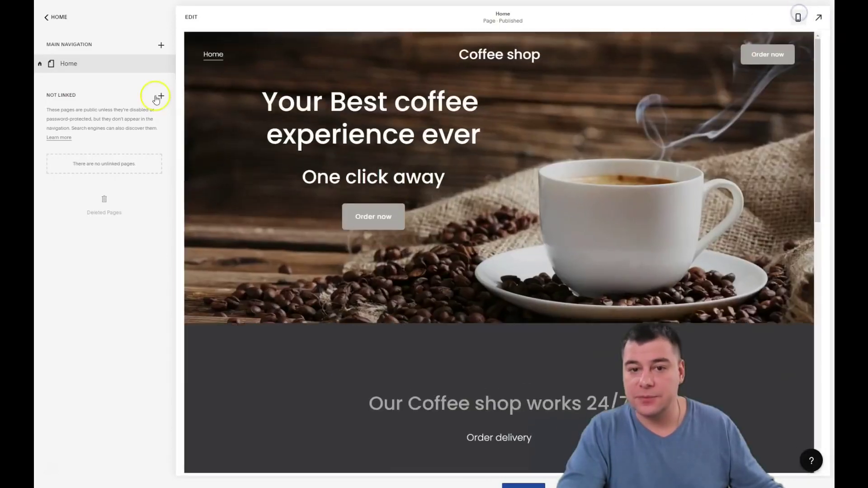
In Design > Fonts, swap Poppins for the Futura PT sans-serif font pack and save.
click(48, 18)
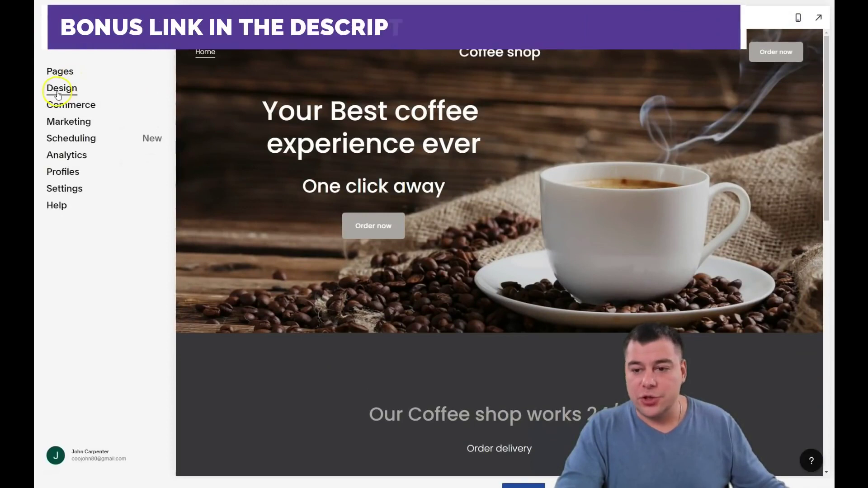
click(58, 92)
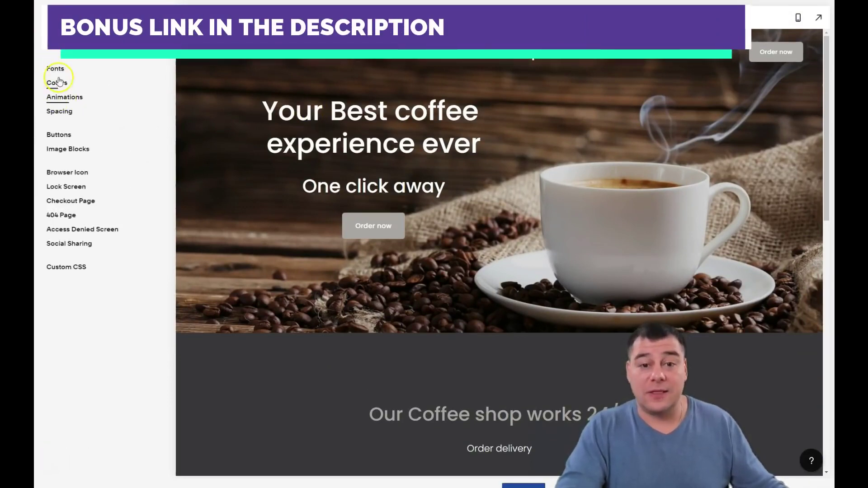
click(55, 71)
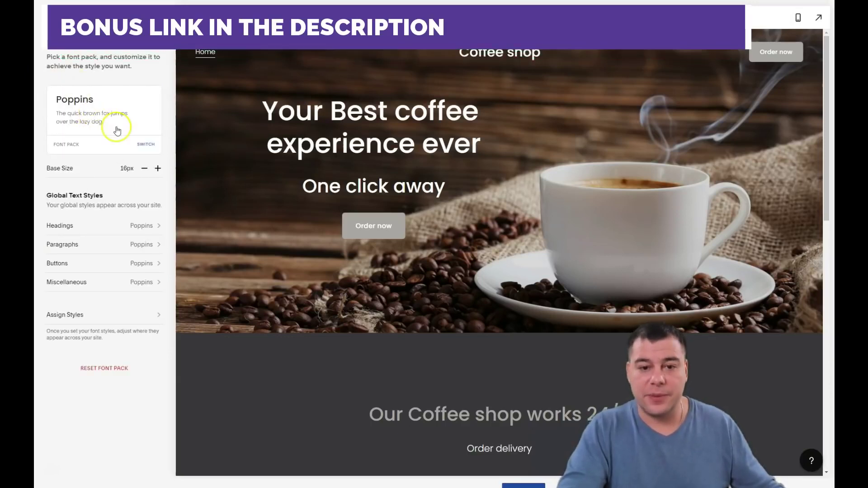
click(145, 144)
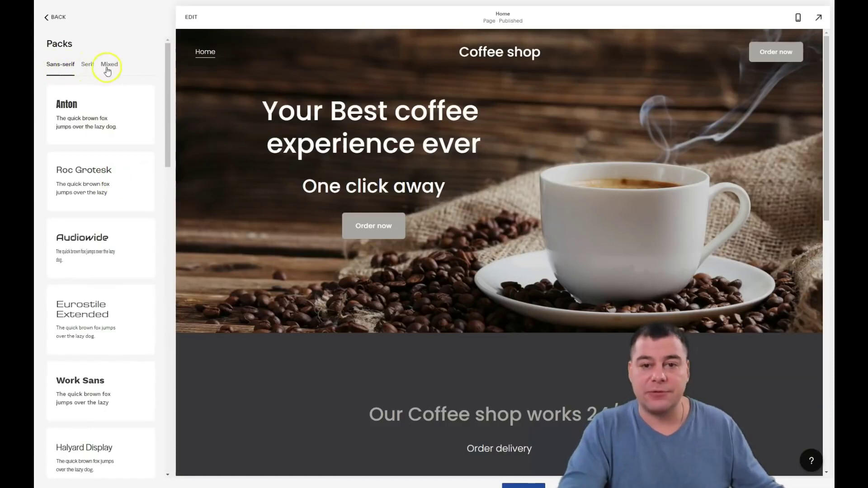
scroll(109, 178, down, 6)
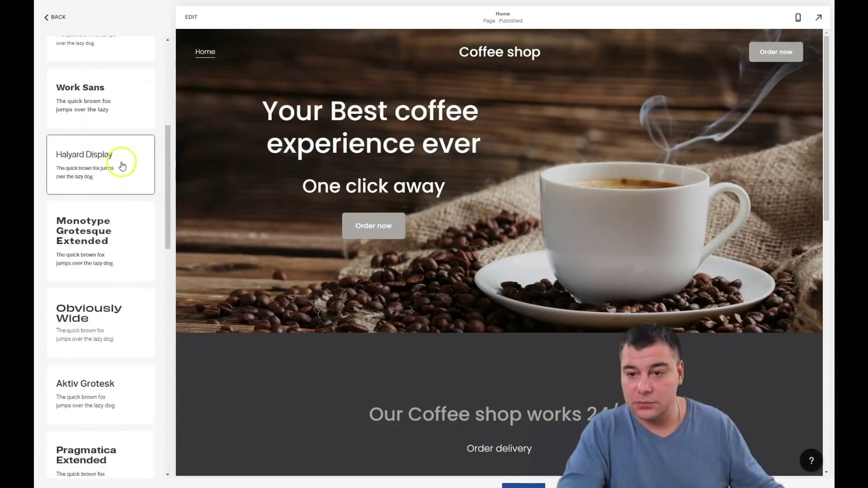
click(123, 166)
scroll(121, 168, down, 10)
click(116, 168)
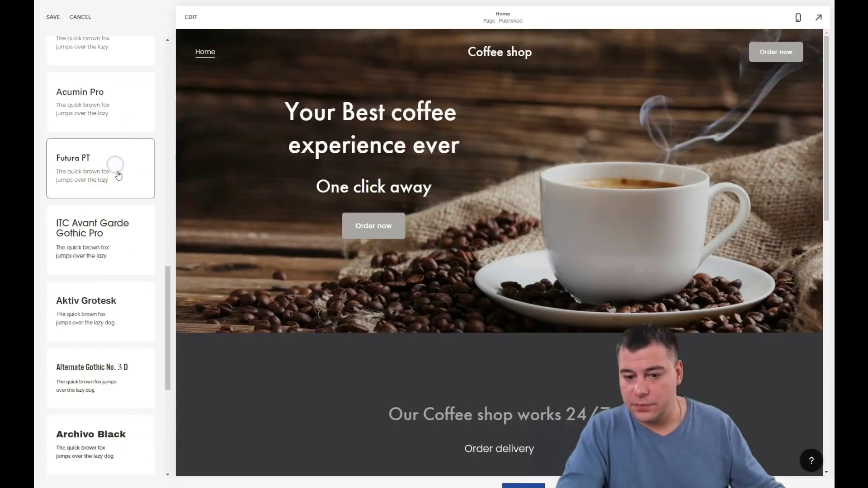
scroll(118, 179, up, 3)
scroll(118, 181, up, 12)
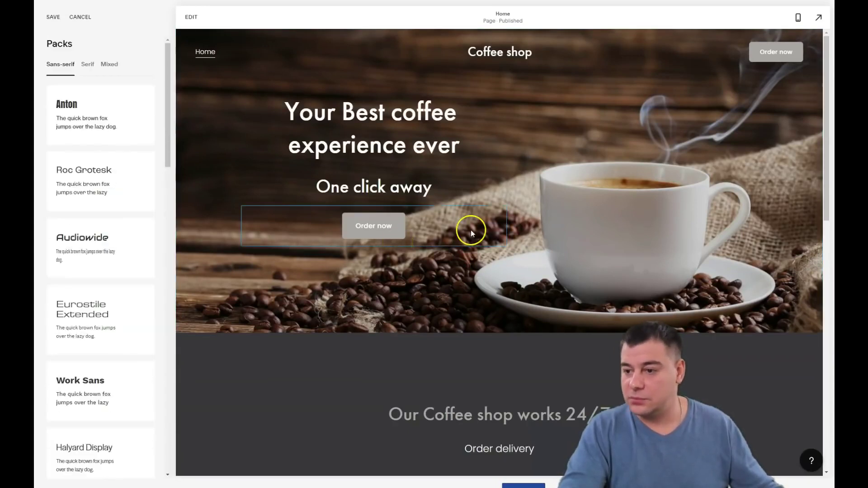
click(53, 17)
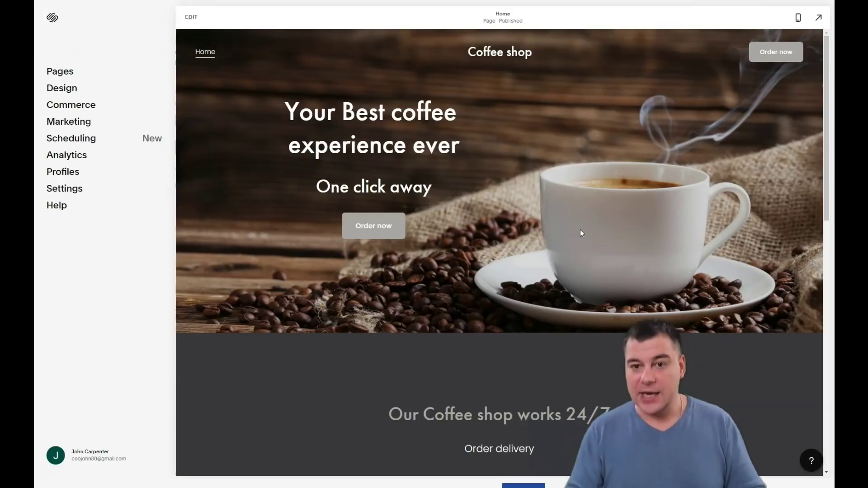
scroll(503, 207, down, 12)
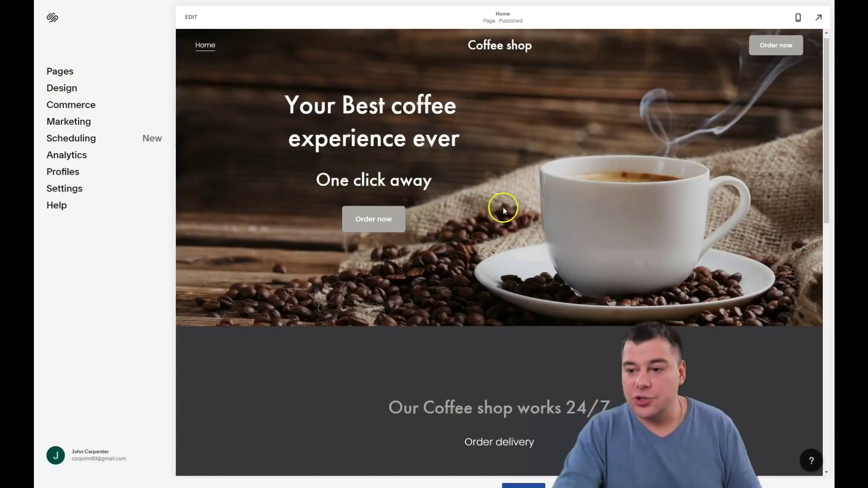
scroll(518, 183, up, 12)
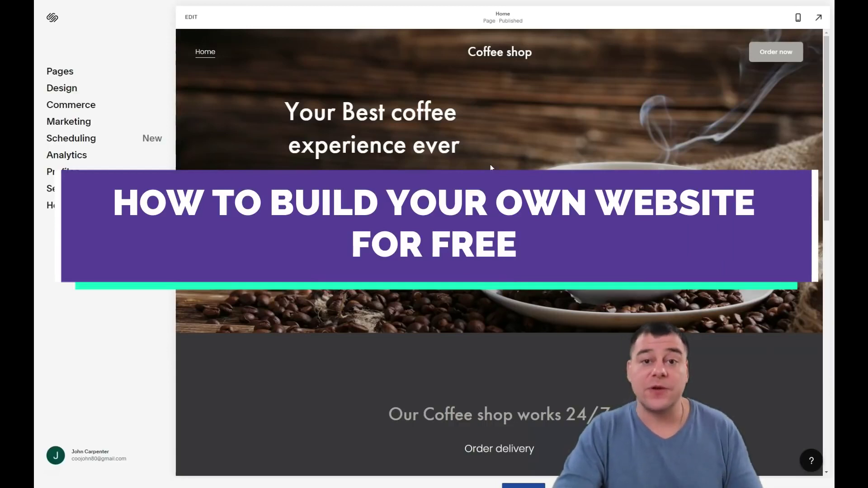
click(485, 163)
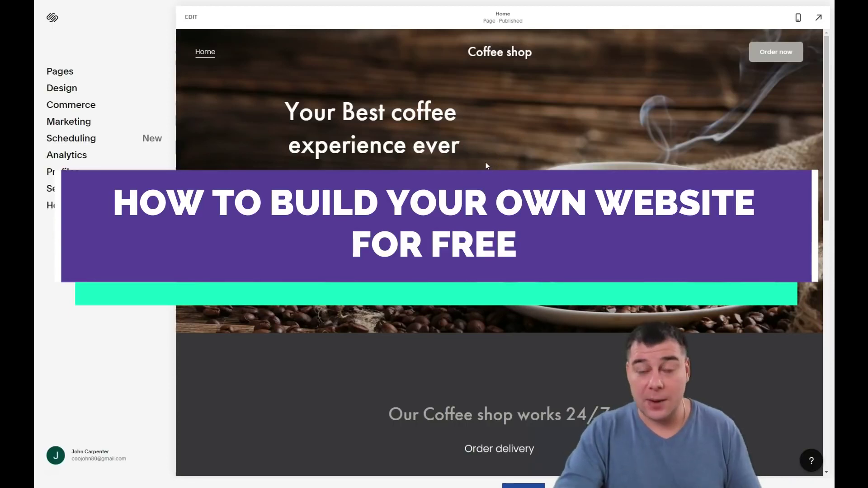
scroll(485, 159, down, 3)
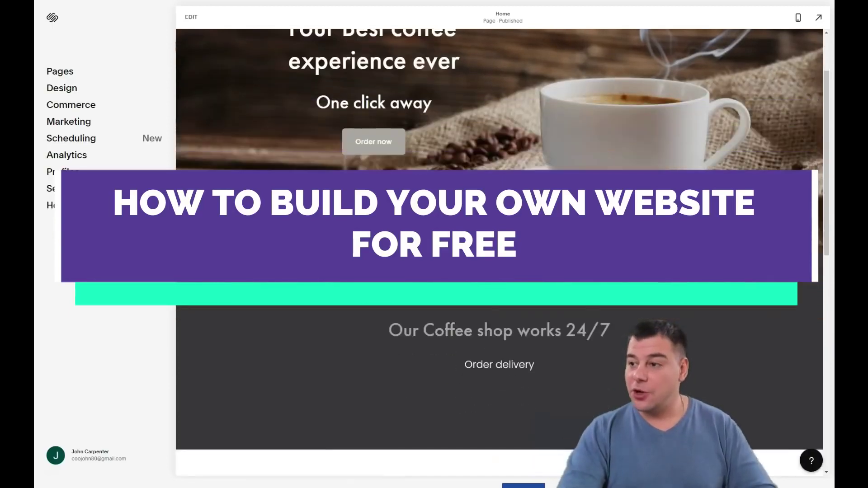
scroll(485, 158, down, 10)
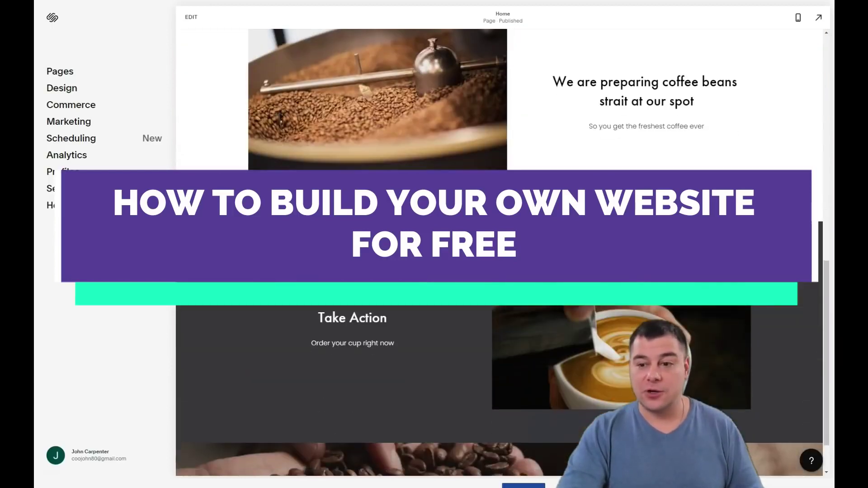
scroll(505, 176, up, 13)
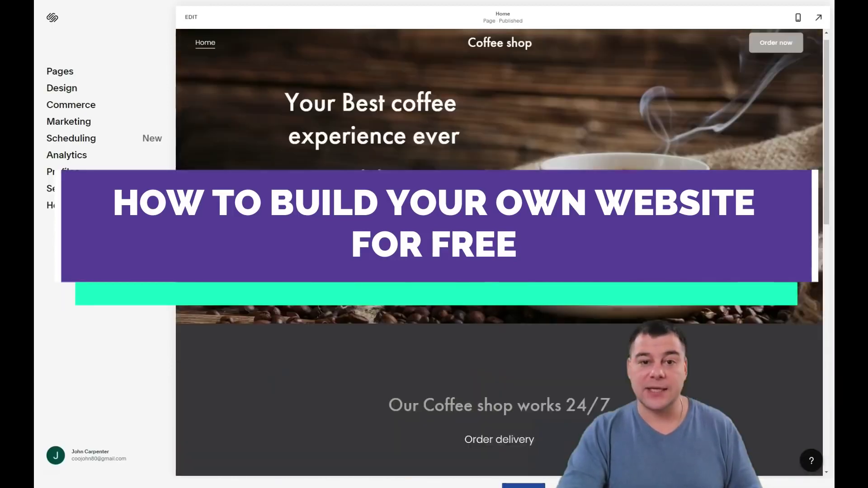
click(505, 177)
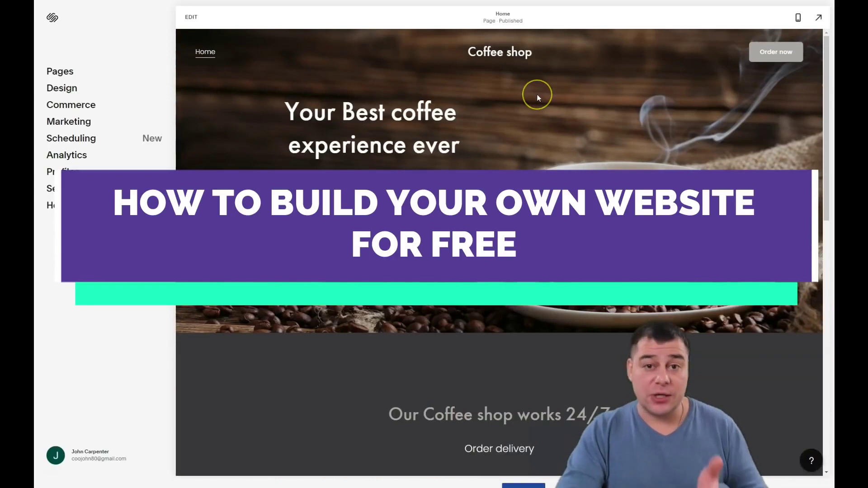